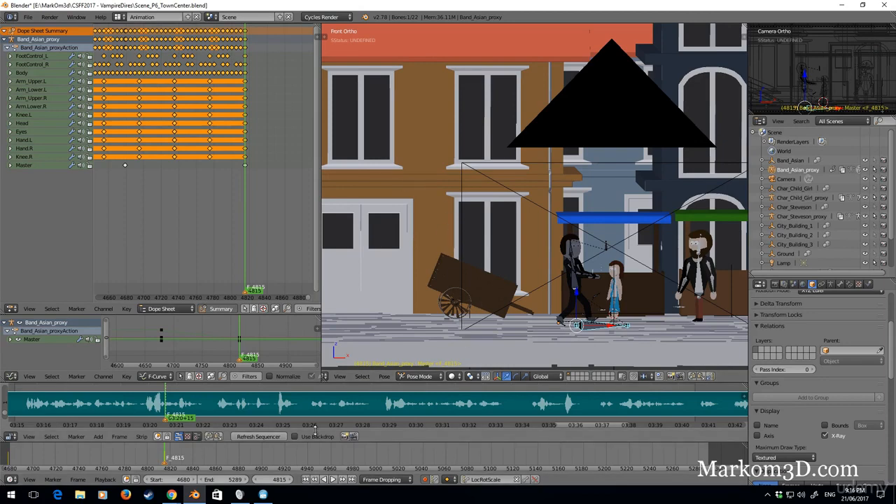
Select the Char_Child_Girl_proxy rig, put it in Pose Mode and go to frame 4680
middle_click_drag(529, 372, 578, 365, "shift")
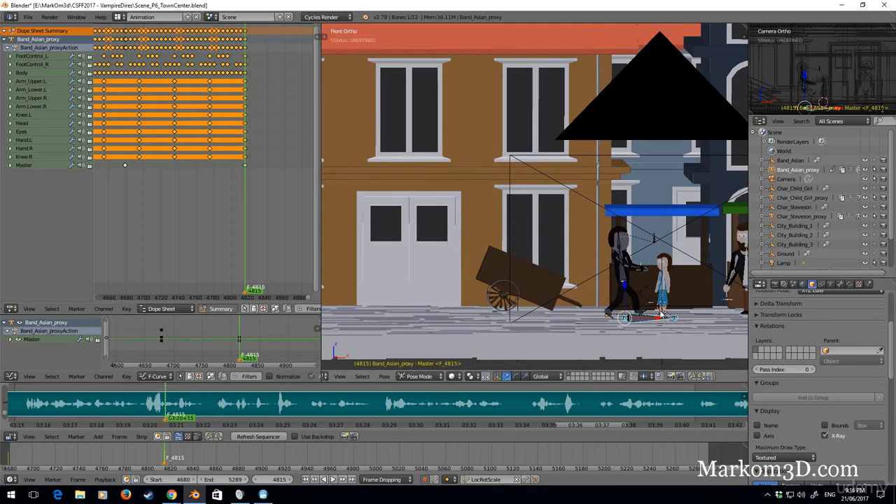
scroll(663, 319, "up", 3)
middle_click_drag(708, 341, 658, 327, "ctrl")
middle_click_drag(656, 314, 489, 193, "shift")
scroll(498, 163, "down", 1)
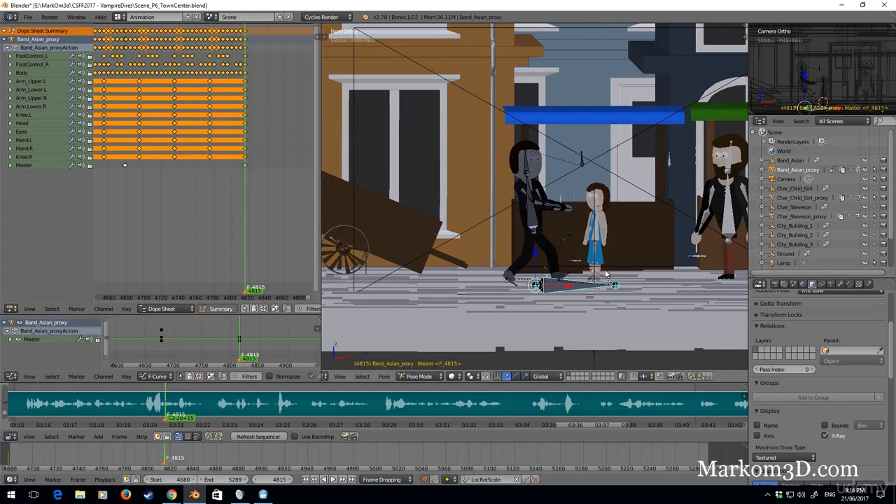
scroll(596, 283, "up", 2)
right_click(622, 260)
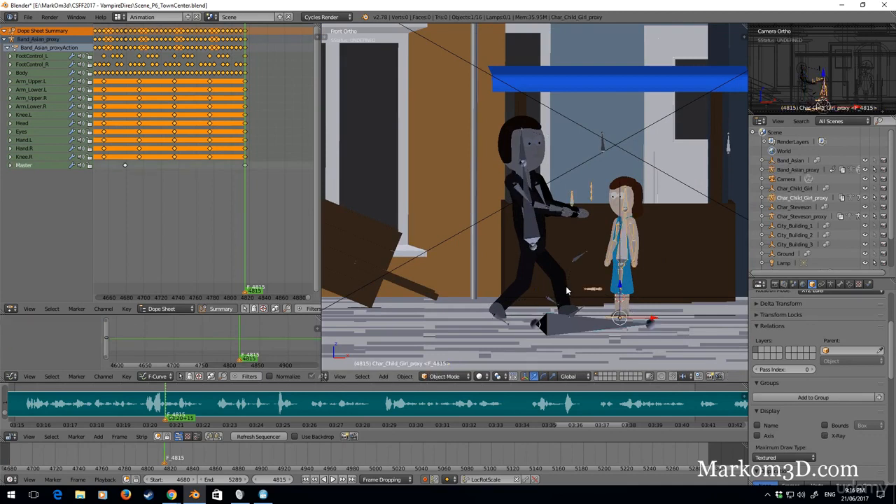
key("ctrl+Tab")
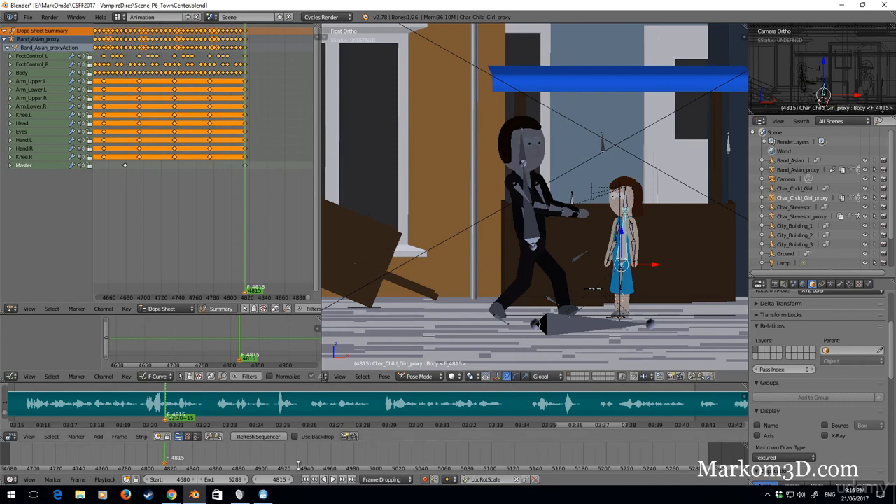
key("shift+Left")
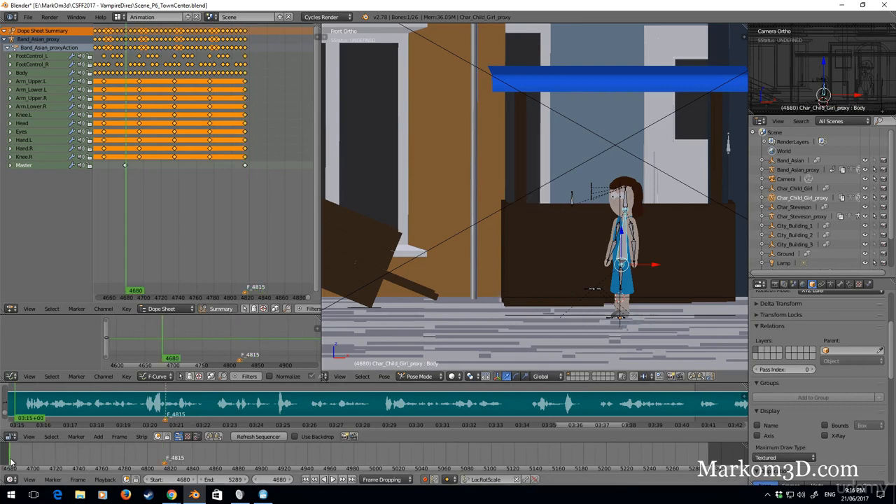
Select all of the girl's bones and move her over to the dark-haired man in black, level with his outstretched hands
middle_click_drag(491, 277, 567, 257, "shift")
scroll(567, 258, "down", 6)
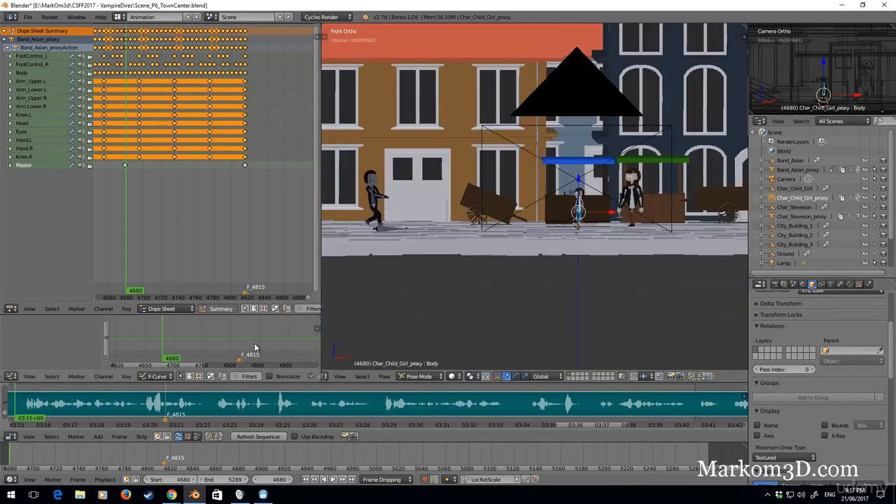
scroll(594, 232, "up", 3)
key("a")
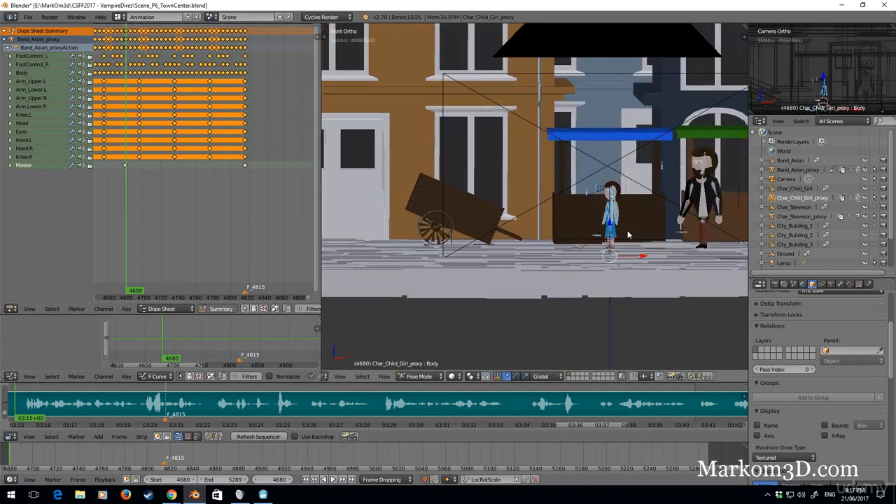
left_click_drag(643, 257, 370, 234)
middle_click_drag(383, 222, 602, 282, "shift")
scroll(602, 283, "up", 1)
scroll(609, 297, "up", 1)
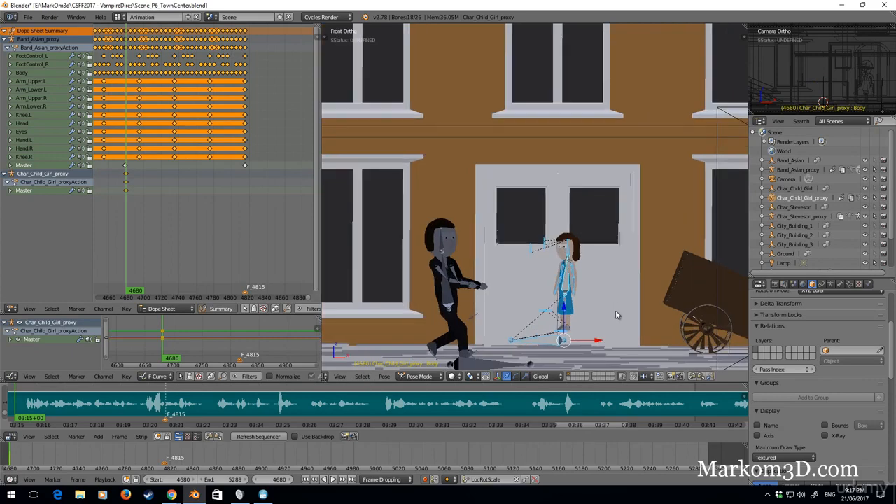
scroll(615, 308, "up", 1)
key("g")
left_click(518, 283)
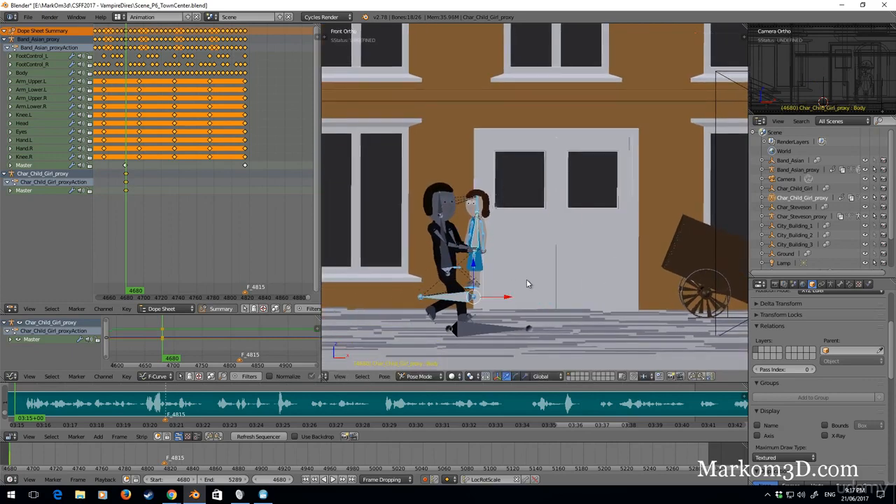
Rotate the girl's Body bone until her torso lies horizontally and turn her Leg_middle bone so it points downward
scroll(521, 277, "up", 5)
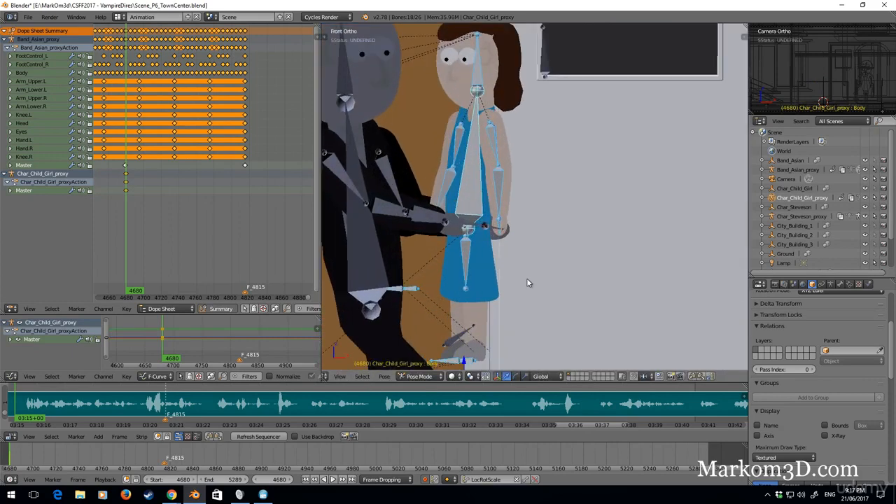
right_click(479, 216)
key("r")
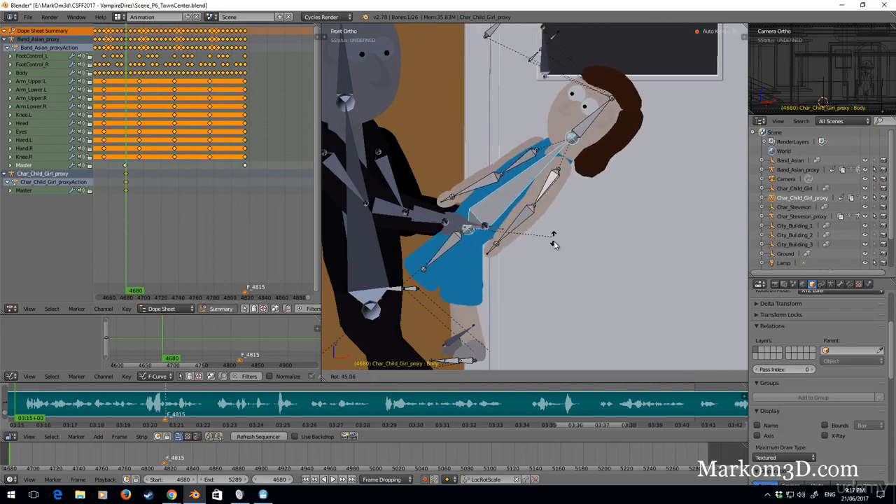
left_click(422, 259)
right_click(445, 228)
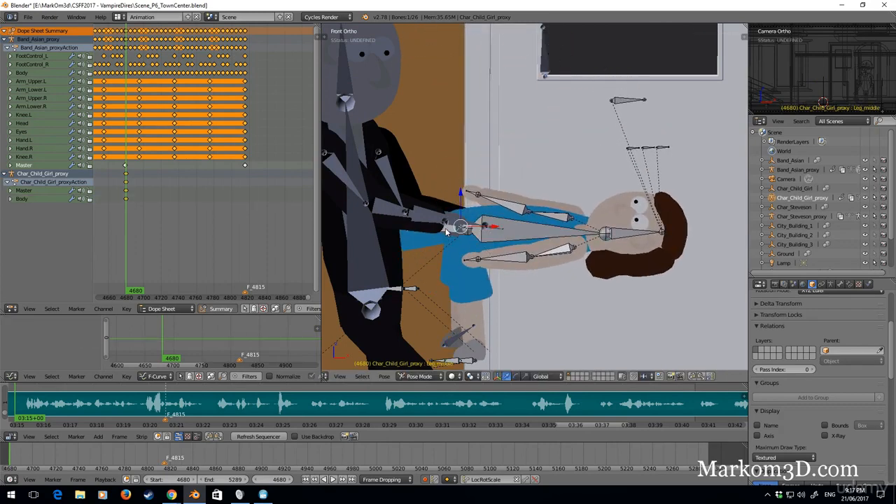
key("r")
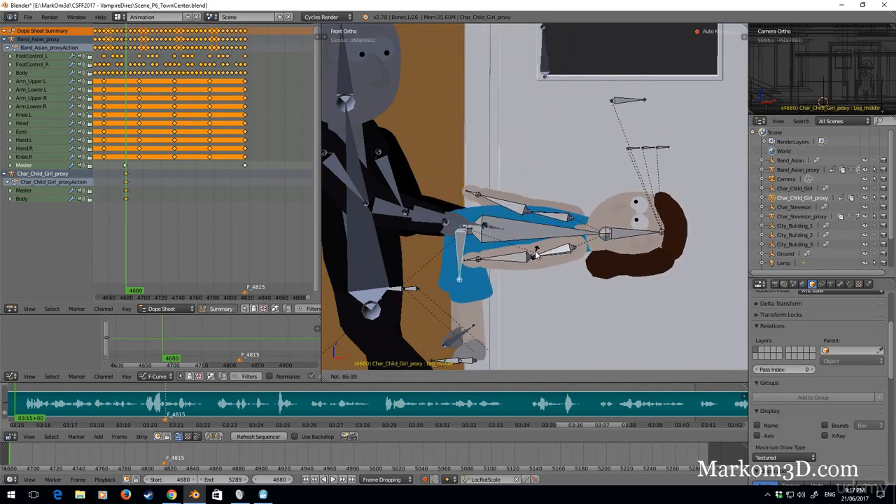
left_click(460, 334)
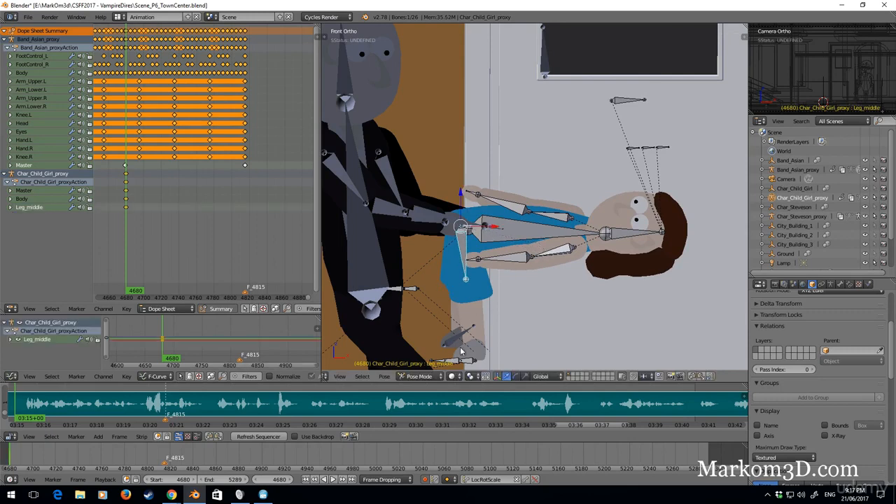
Raise the girl's FootControl_R and FootControl_L bones so her legs bend beneath her
middle_click_drag(457, 346, 476, 310, "shift")
right_click(475, 309)
key("g")
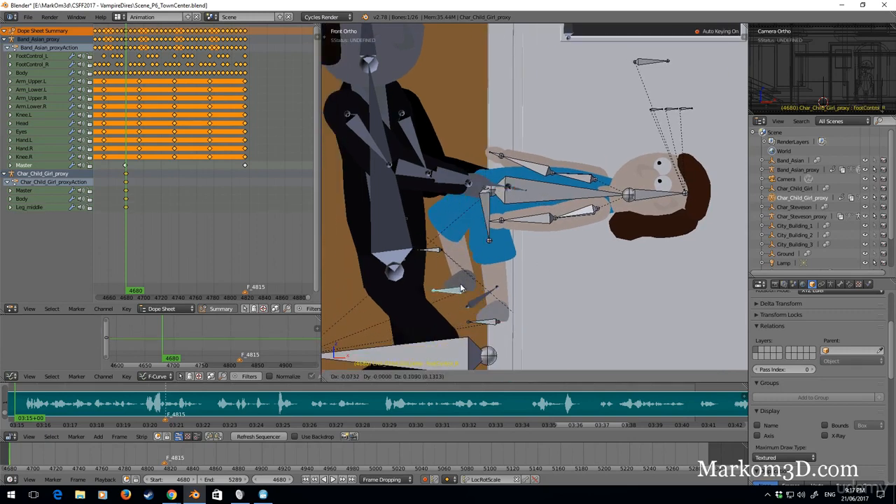
left_click(458, 290)
right_click(491, 320)
key("g")
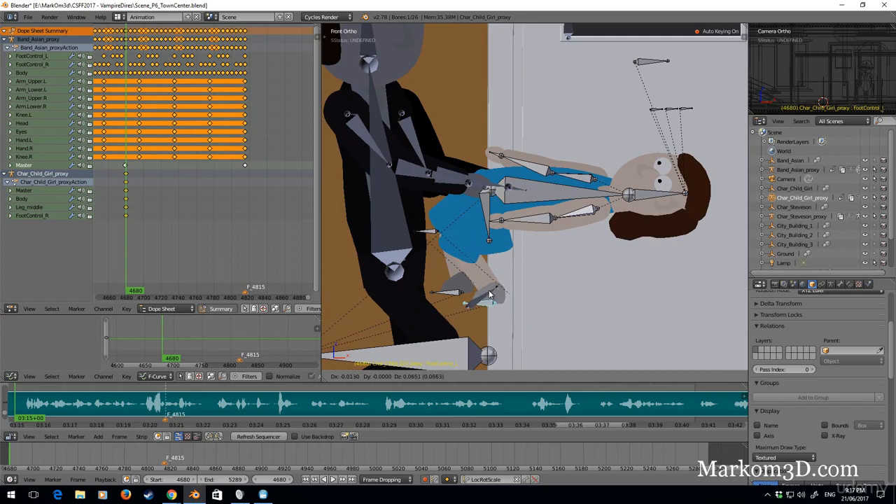
left_click(489, 295)
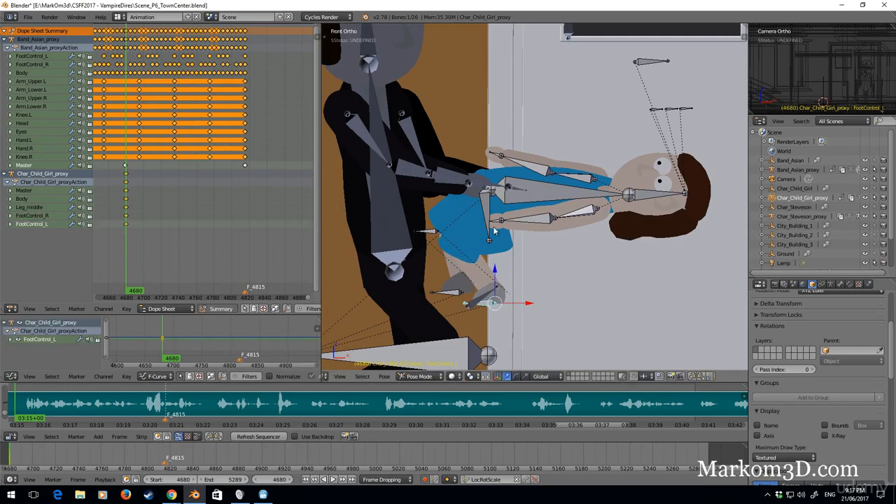
Rotate the girl's Arm_Upper.R bone so her right arm drops below her torso
middle_click_drag(568, 213, 552, 244, "shift")
right_click(528, 205)
right_click(531, 218)
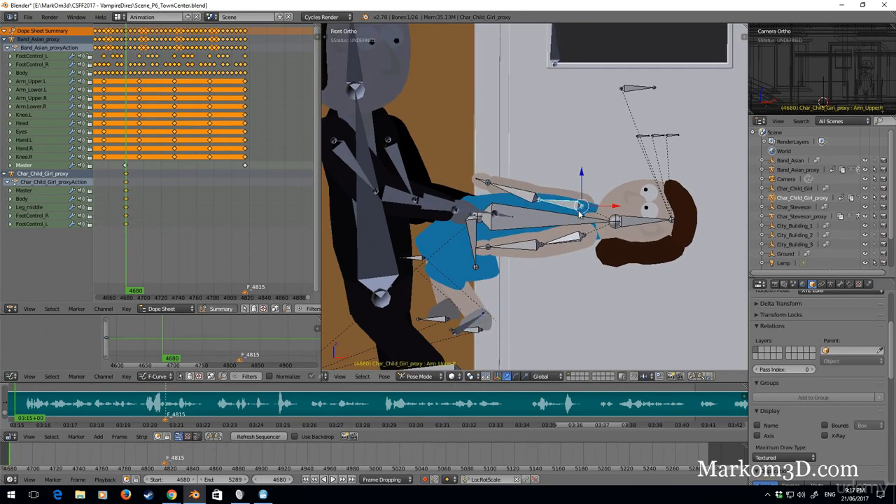
key("r")
left_click(609, 250)
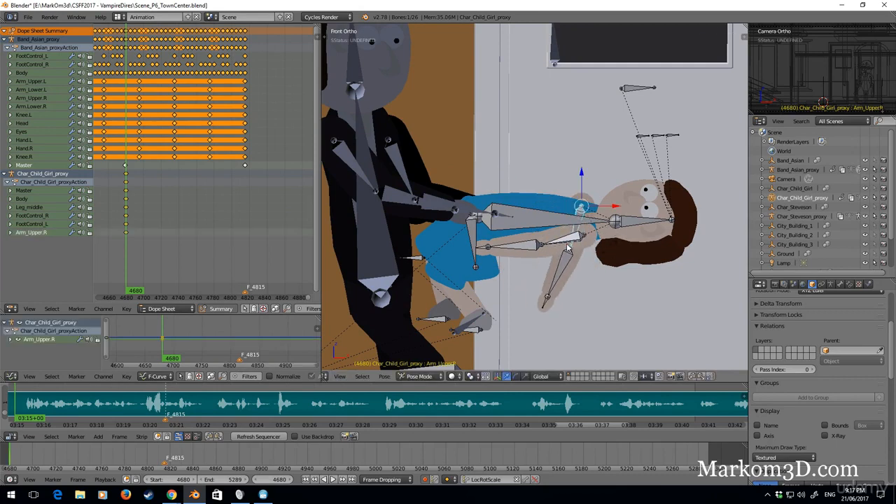
Rotate the girl's left upper and lower arm bones so that arm hangs straight down
right_click(569, 244)
key("r")
left_click(626, 267)
right_click(591, 306)
key("r")
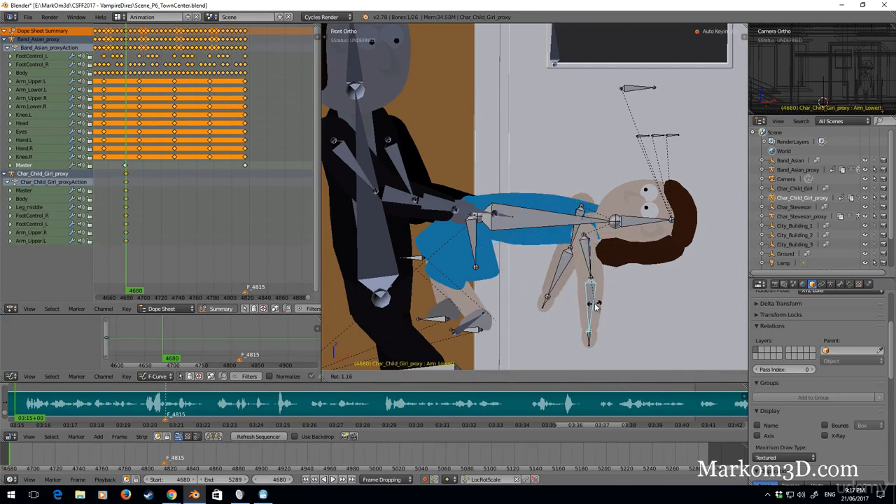
left_click(595, 304)
Refine the rotation of the girl's right lower and upper arm bones so that arm hangs down beside the left one
right_click(557, 271)
key("r")
right_click(561, 272)
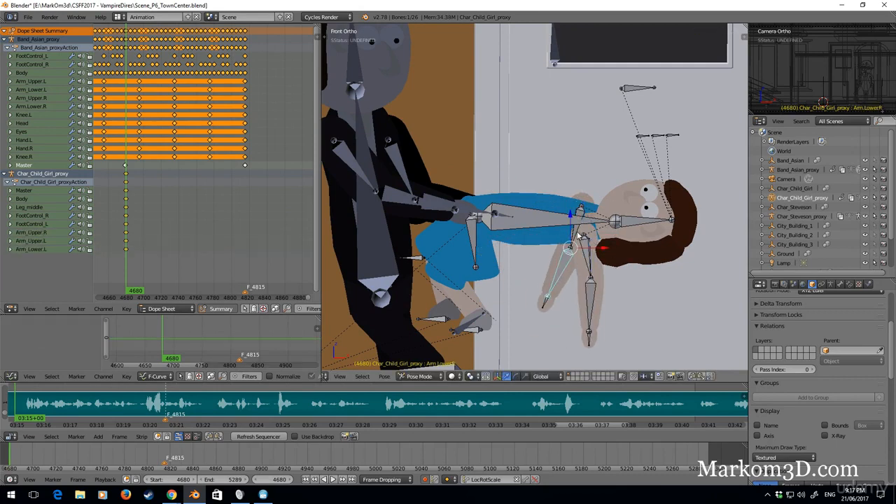
right_click(580, 237)
key("r")
left_click(593, 249)
Rotate the girl's Head bone so her head tips back and droops downward
right_click(626, 226)
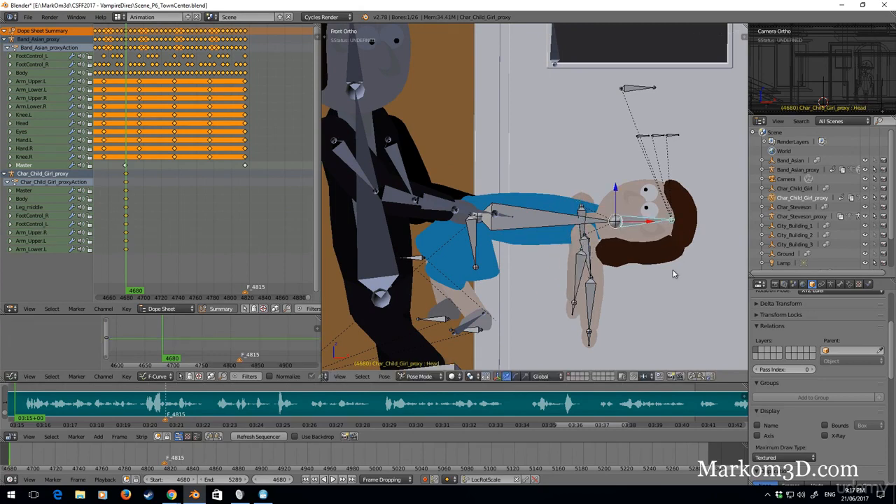
key("r")
left_click(631, 310)
Close the girl's eyes by moving the control bone named Full along the global Y axis
middle_click_drag(644, 254, 616, 261, "shift")
right_click(676, 229)
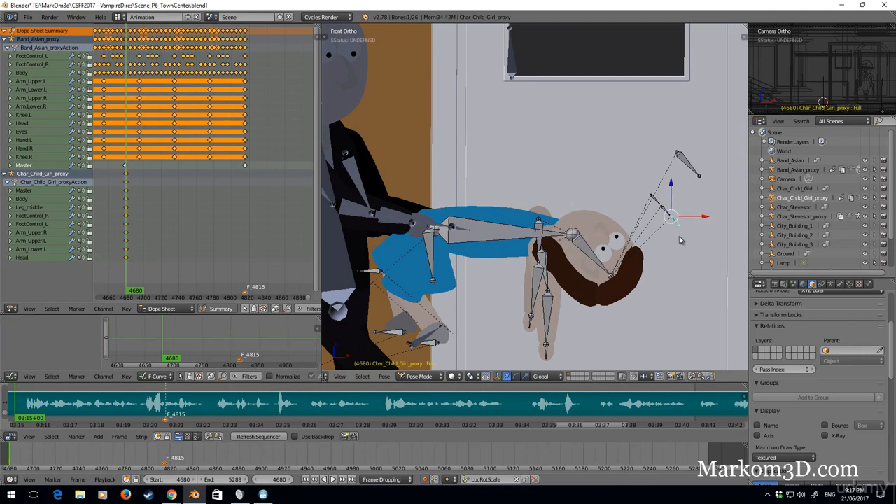
scroll(669, 234, "down", 1)
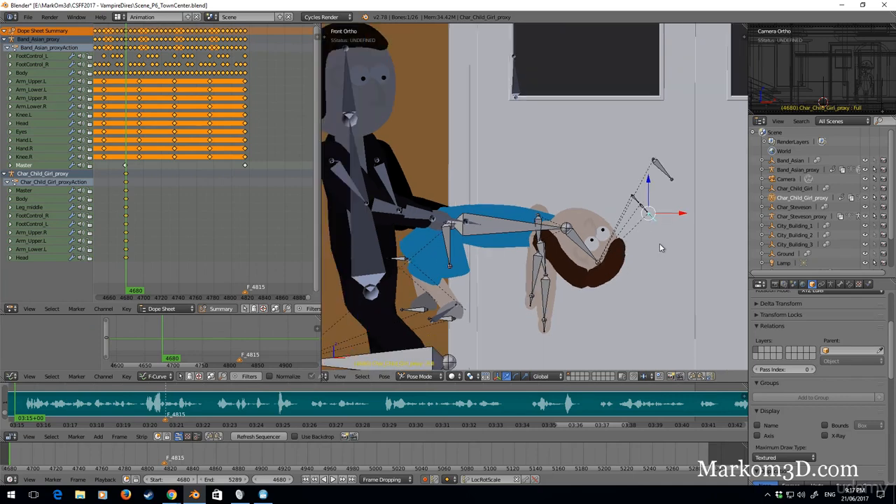
key("g")
key("z")
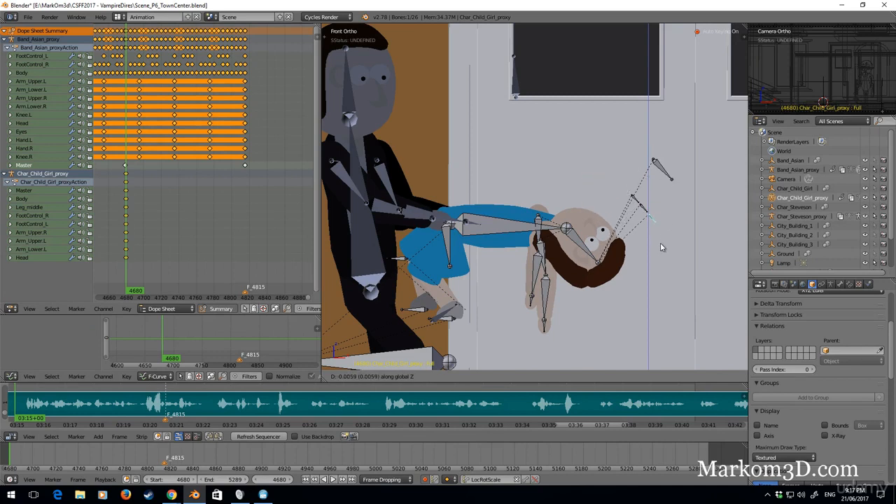
left_click(660, 243)
key("g")
key("y")
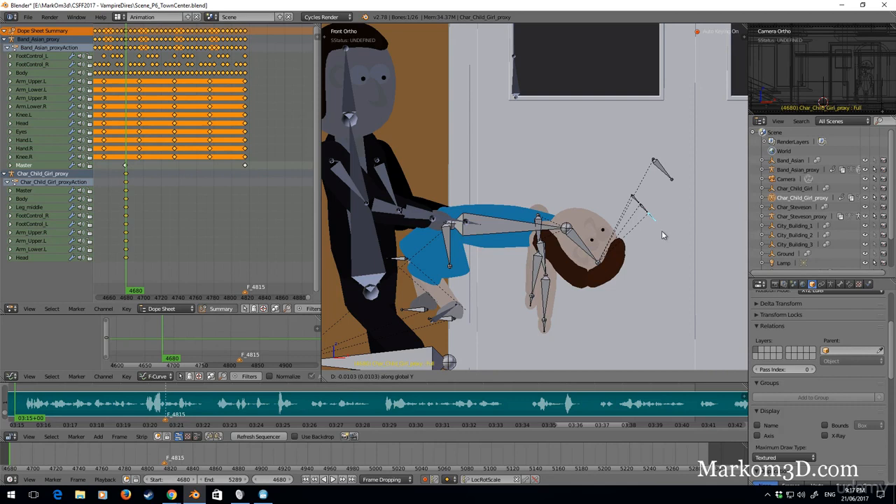
left_click(665, 231)
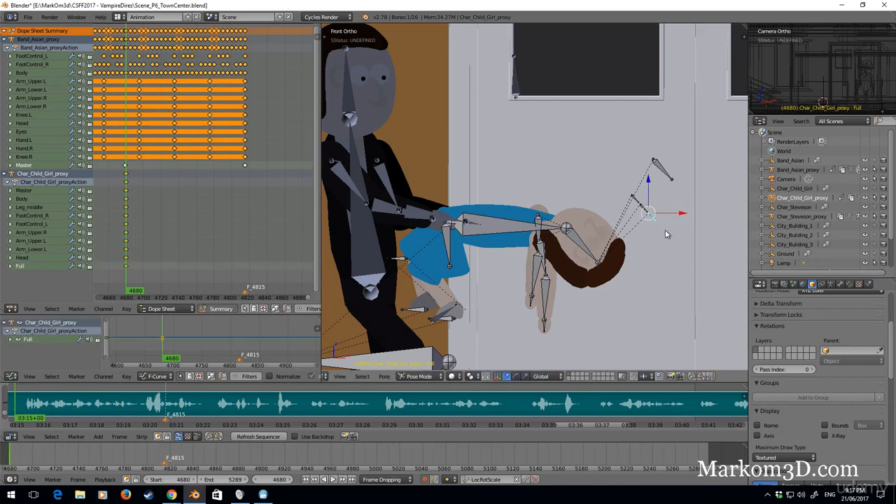
Move the girl's Master bone up and closer to the man so her body rests on his forearms
middle_click_drag(497, 227, 511, 244, "shift")
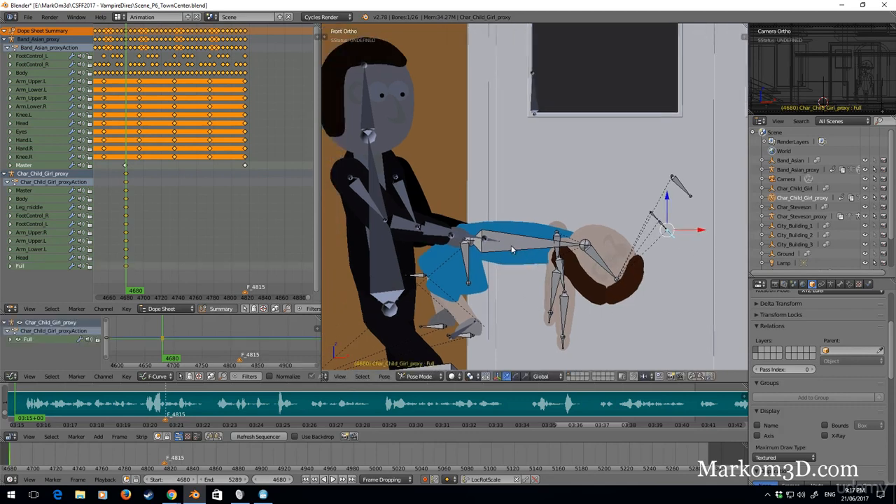
right_click(511, 245)
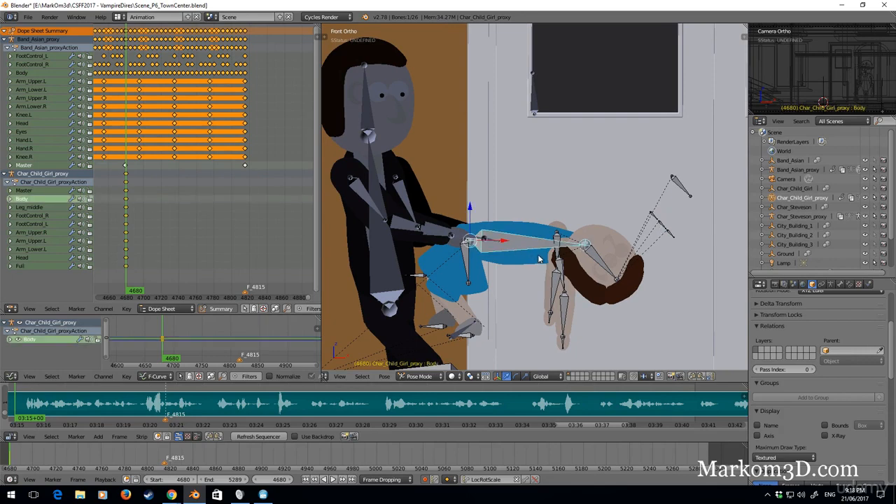
scroll(513, 295, "down", 2)
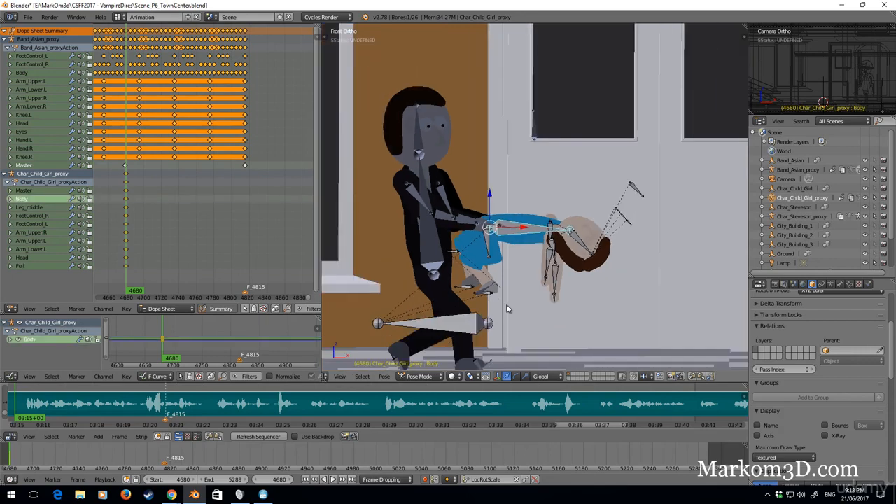
right_click(508, 326)
key("g")
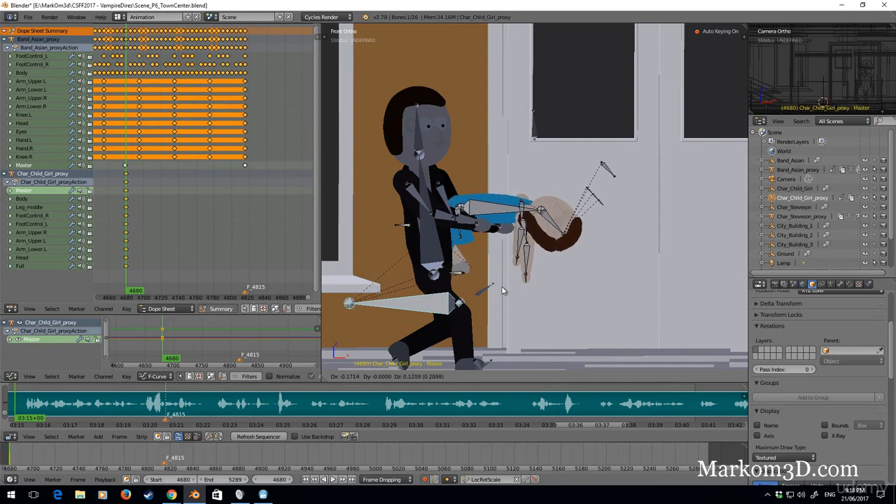
left_click(498, 288)
right_click(495, 217)
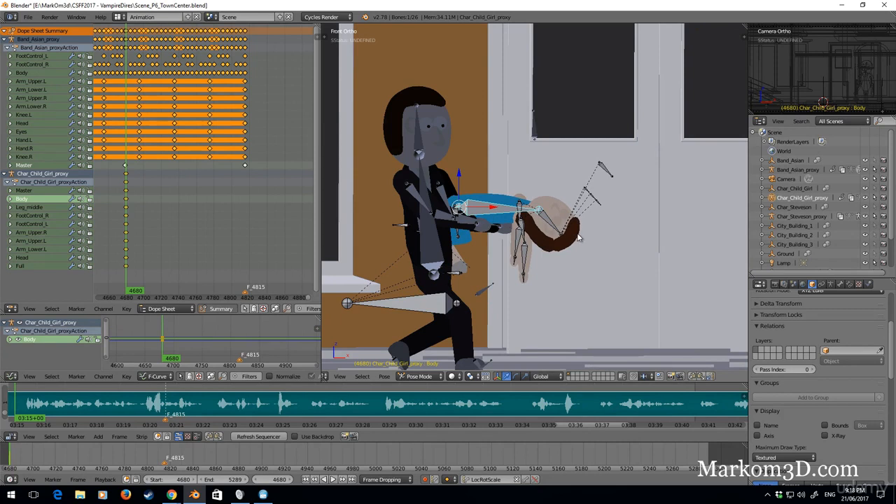
key("s")
key("x")
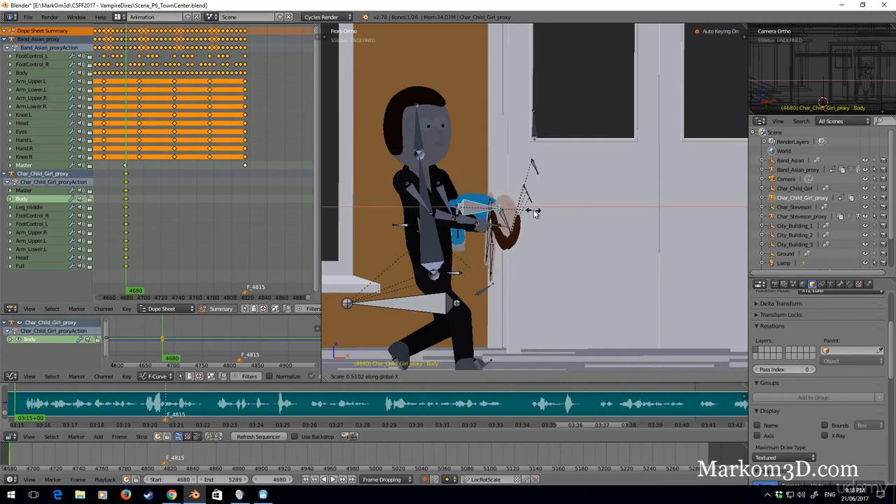
left_click(569, 221)
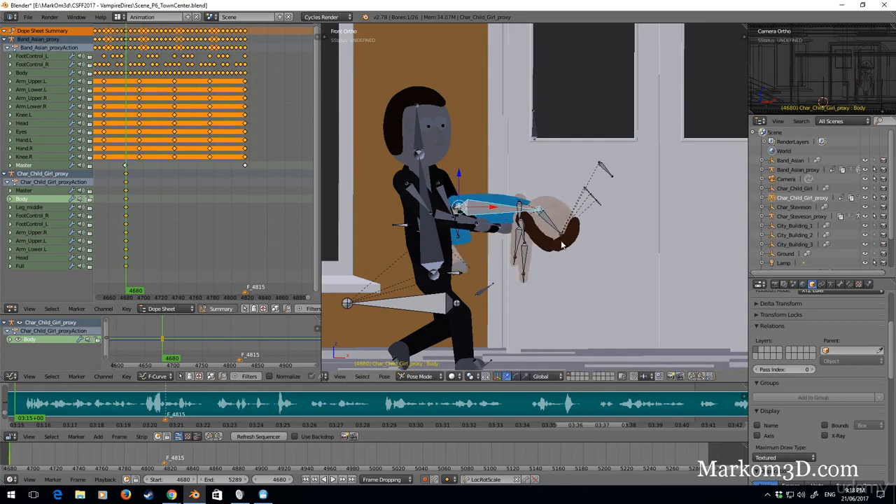
scroll(570, 308, "up", 3)
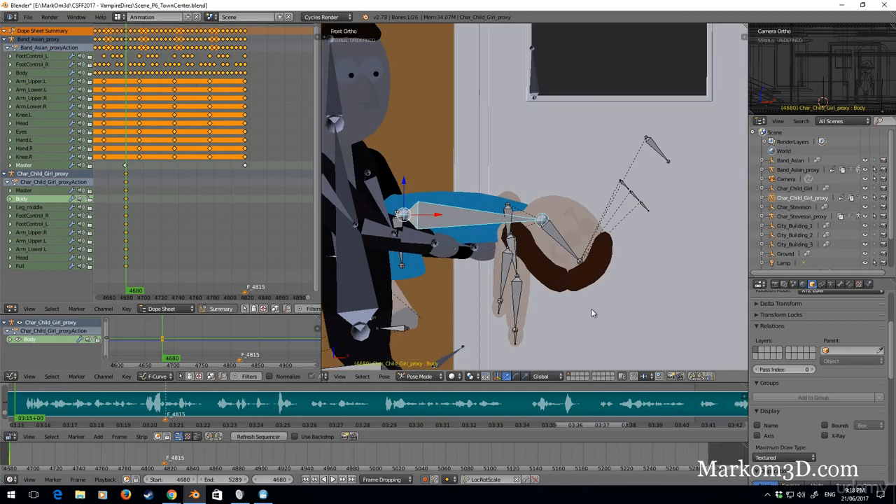
Try rotating the girl's Body bone about 27 degrees around the global Z axis
key("r")
key("z")
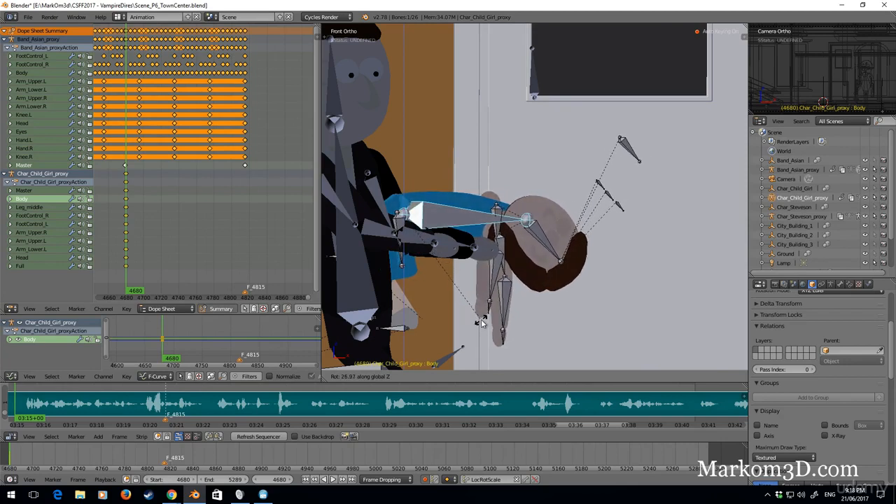
left_click(481, 322)
middle_click_drag(416, 228, 471, 226, "shift")
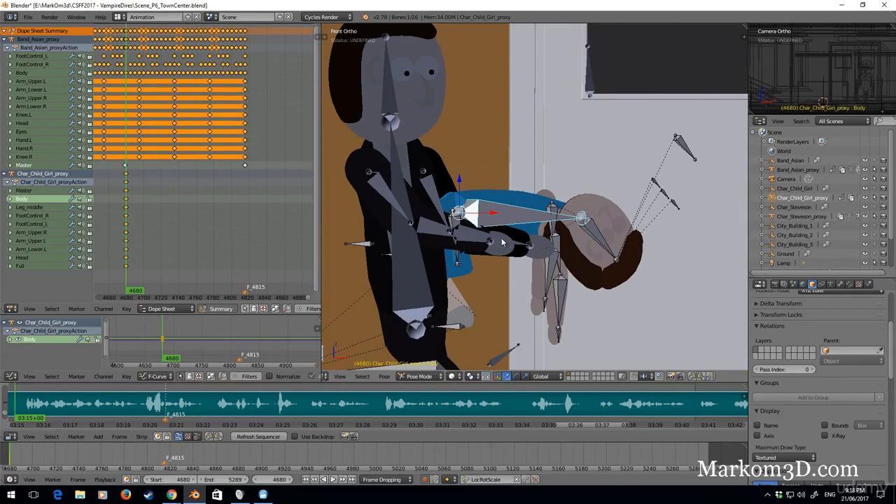
Move the girl's Master bone in the top wireframe view so she lies in front of the man's torso
right_click(439, 365)
key("KP_7")
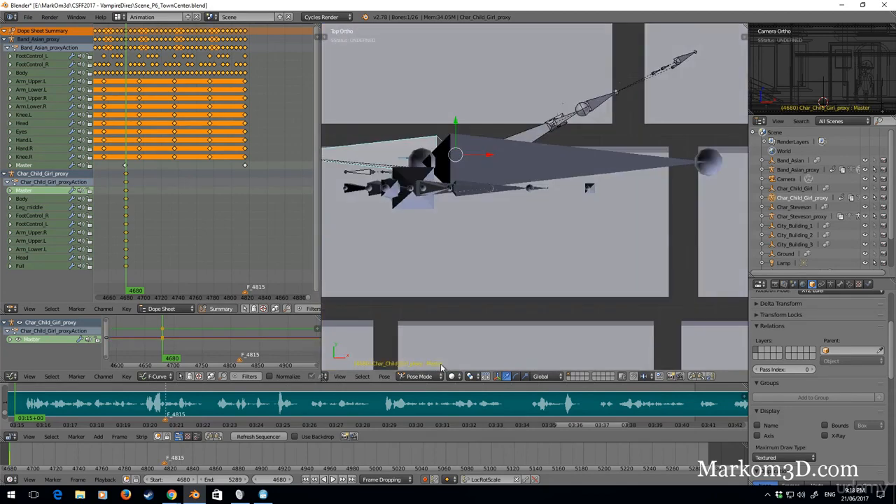
key("z")
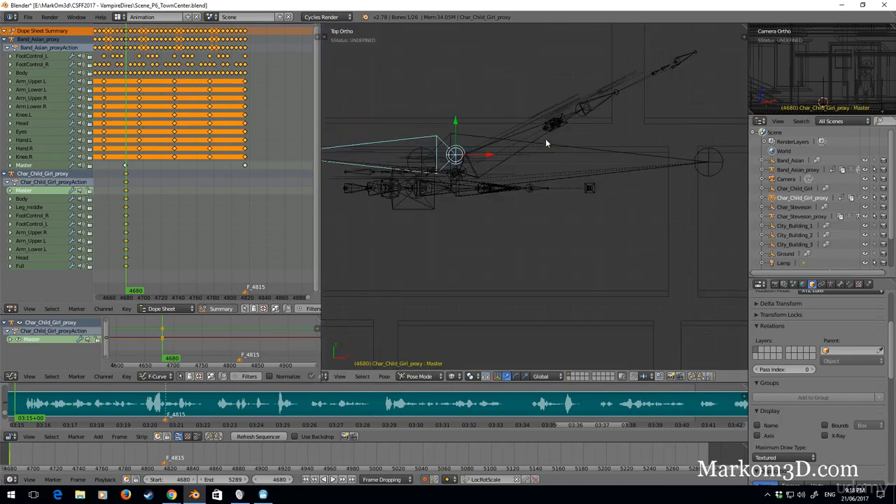
key("g")
left_click(520, 175)
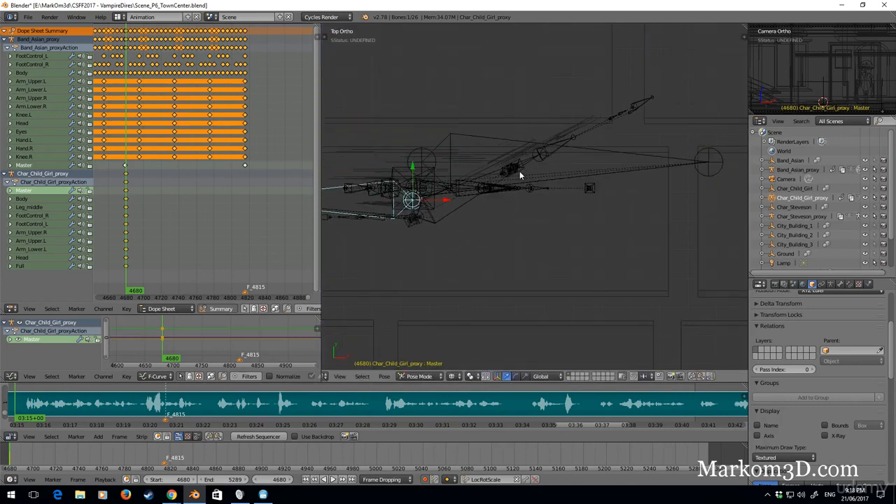
key("KP_1")
key("z")
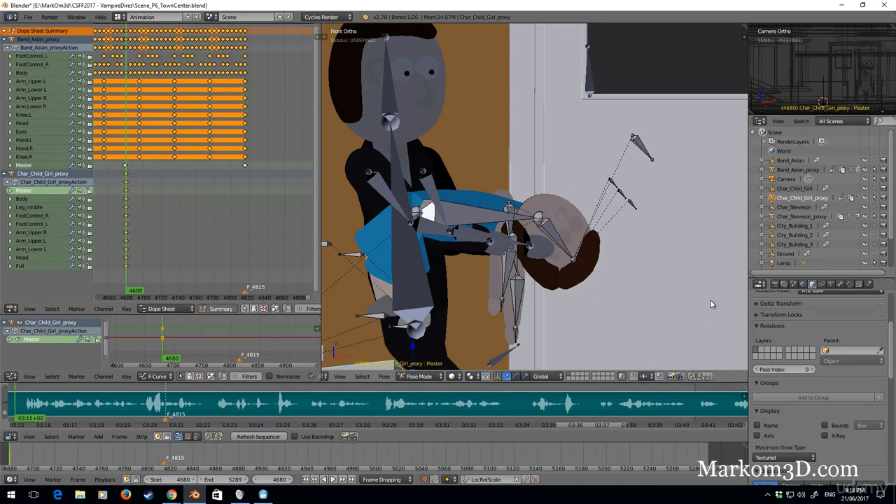
Check the carrying pose with Only Render display switched on, then restore the bone display
key("n")
scroll(690, 322, "down", 8)
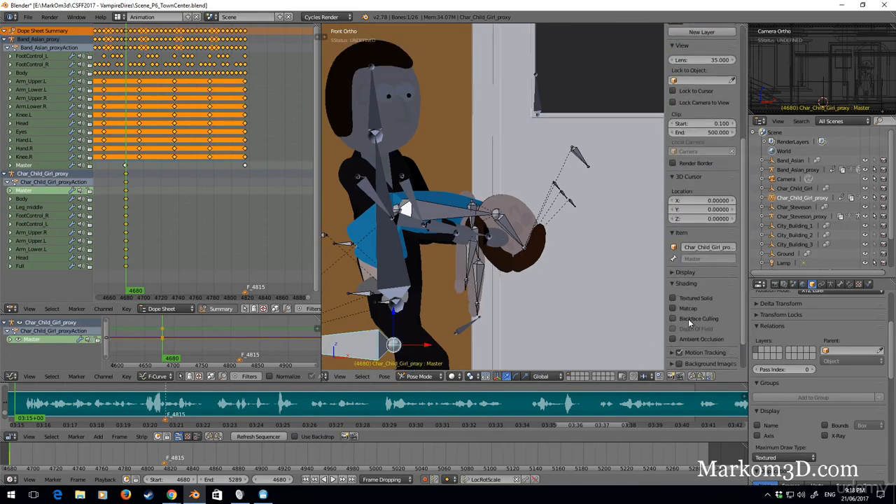
scroll(679, 313, "down", 2)
left_click(673, 234)
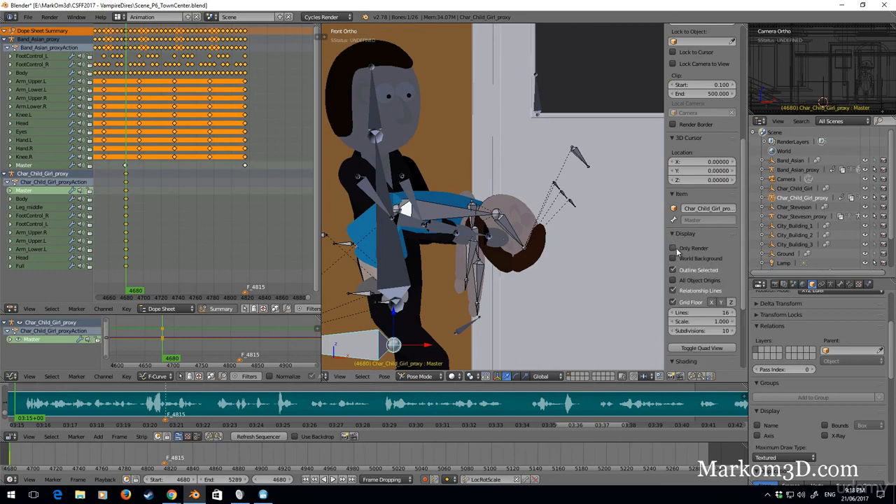
left_click(673, 248)
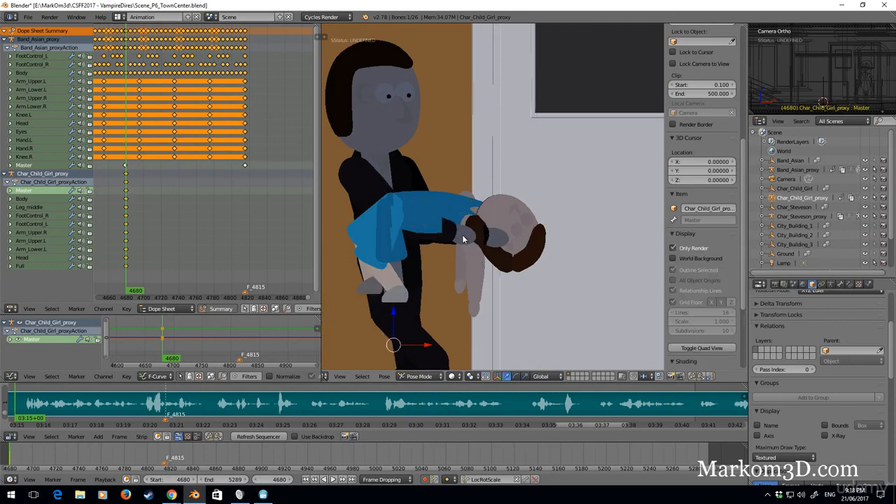
scroll(490, 245, "up", 2)
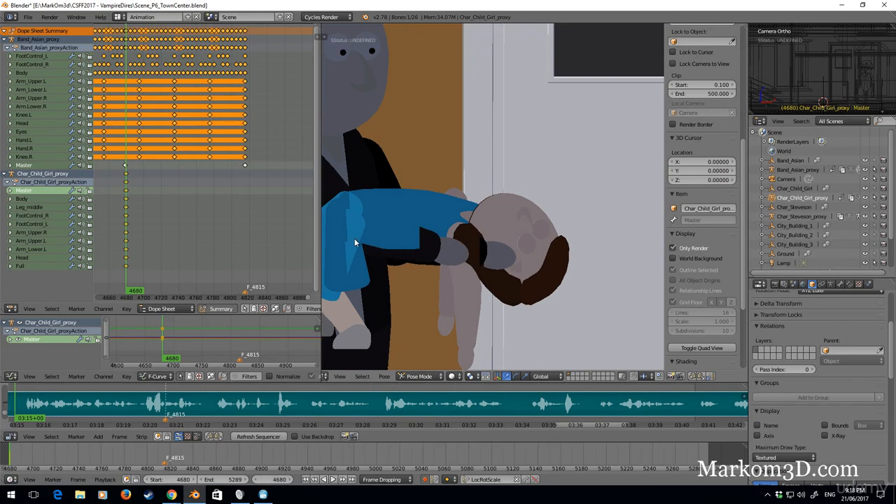
middle_click_drag(354, 238, 520, 228)
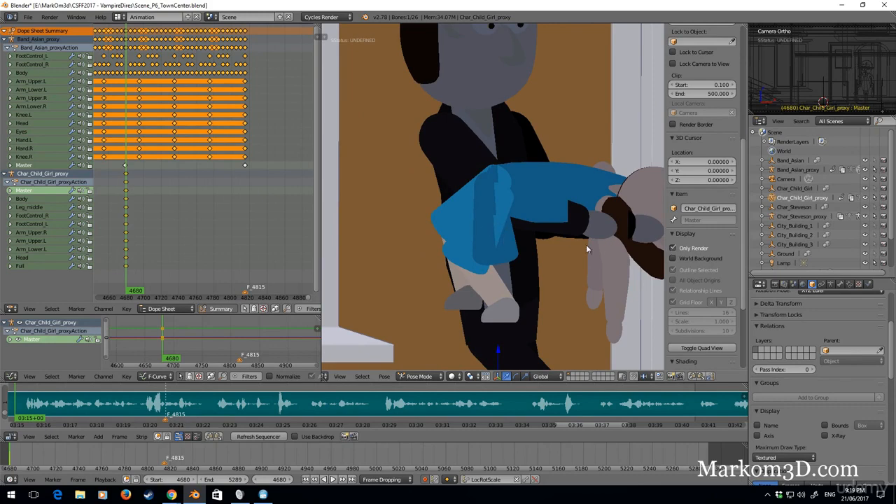
left_click(672, 249)
Clear the girl's Body bone rotation and rotate it about 92 degrees in front view so her torso lies across the man's arms
middle_click_drag(506, 238, 502, 331)
key("KP_7")
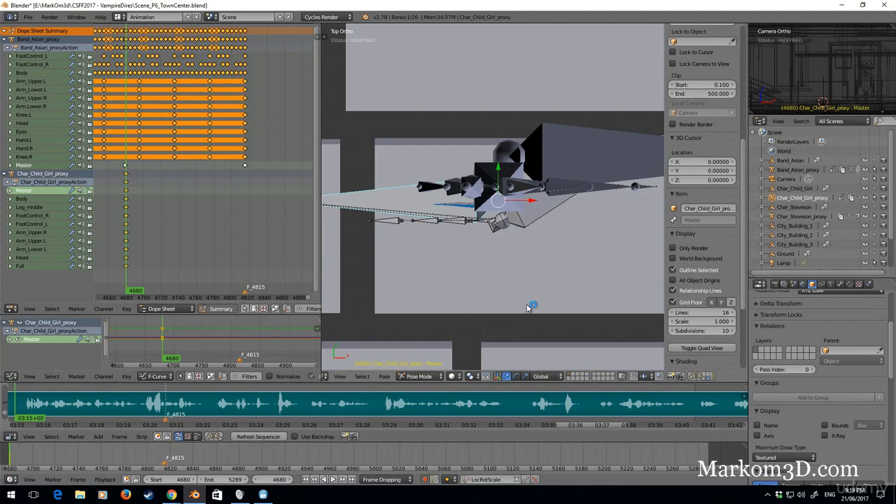
middle_click_drag(526, 304, 543, 233)
right_click(536, 218)
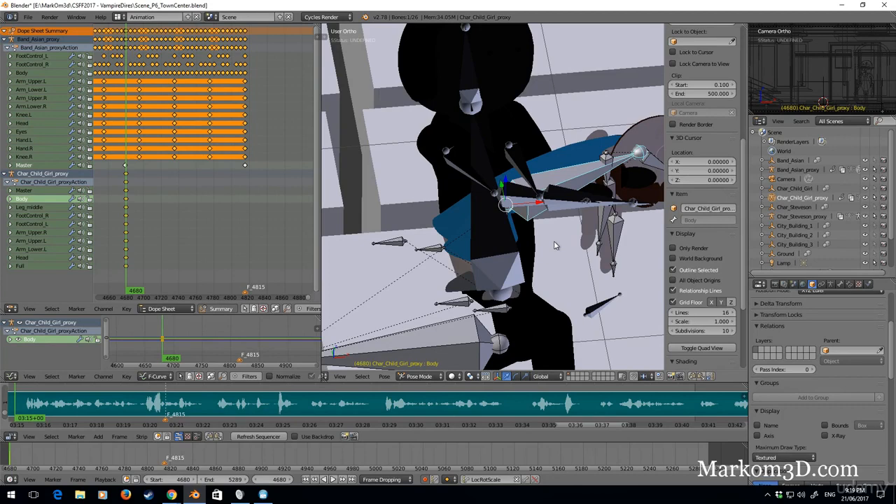
key("alt+r")
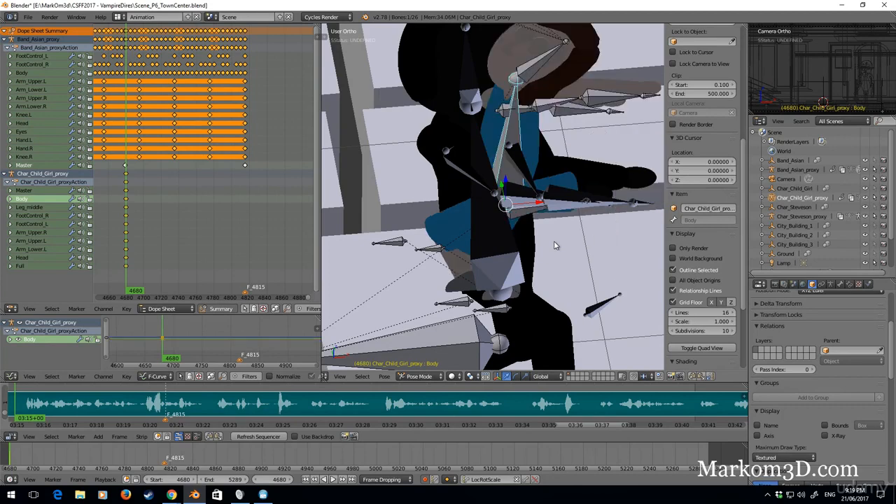
key("KP_7")
middle_click_drag(554, 243, 559, 148)
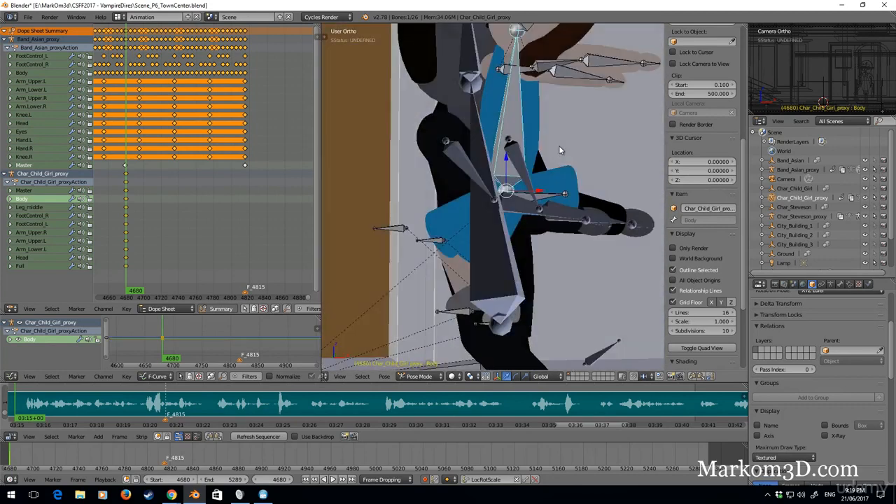
key("KP_1")
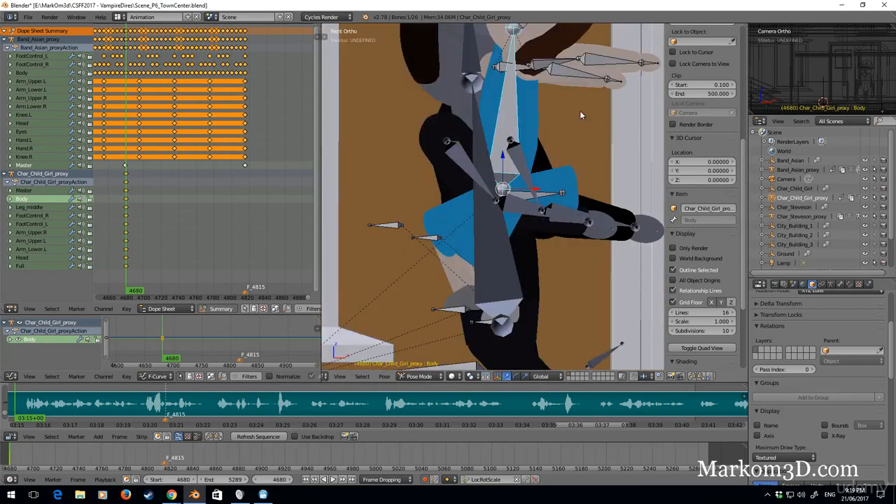
key("r")
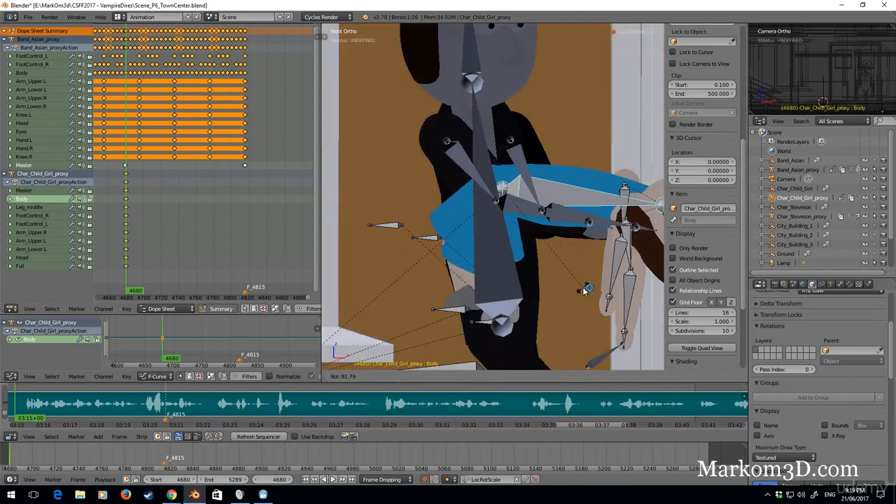
left_click(584, 288)
Rotate the girl's Master bone around the global Z axis and shift it slightly upward to settle her on the man's arms
middle_click_drag(546, 239, 563, 154, "shift")
right_click(452, 324)
middle_click_drag(593, 225, 578, 242, "shift")
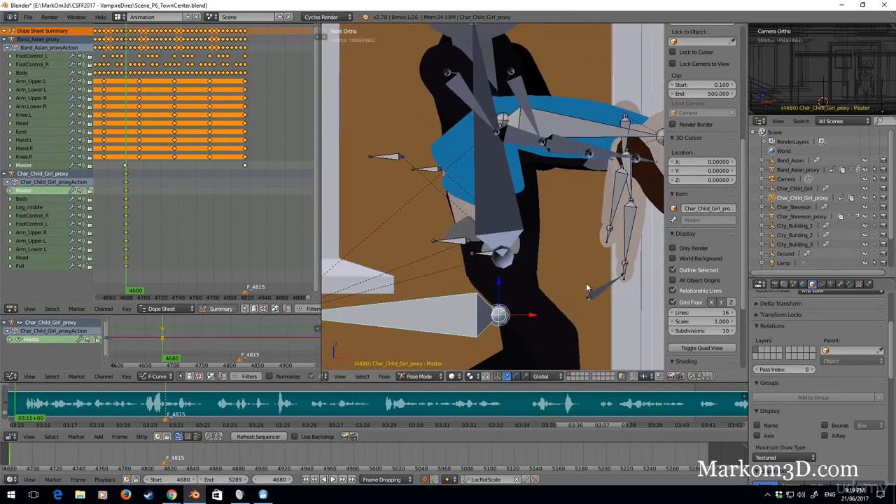
key("r")
key("z")
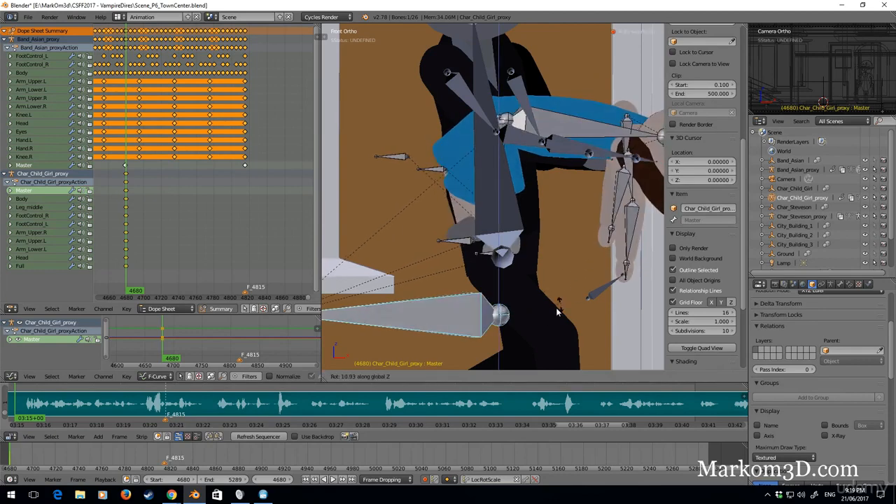
left_click(538, 323)
middle_click_drag(538, 323, 521, 296, "shift")
key("g")
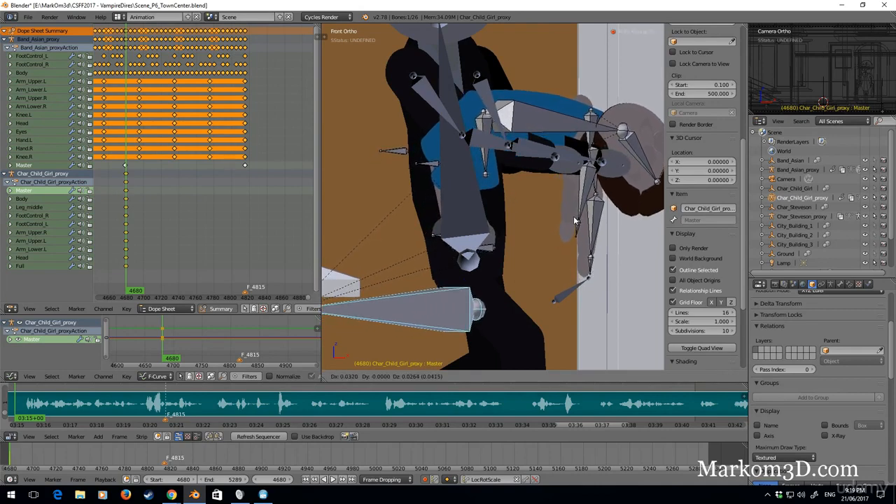
left_click(572, 219)
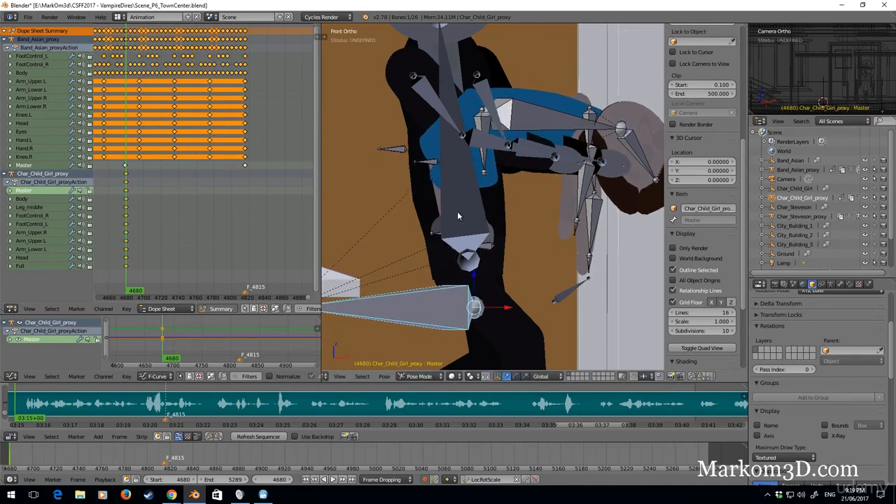
Delete all keyframes of the man's upper and lower arm bones on both sides from Band_Asian_proxyAction
scroll(174, 99, "left", 1, "ctrl")
middle_click_drag(174, 99, 228, 96)
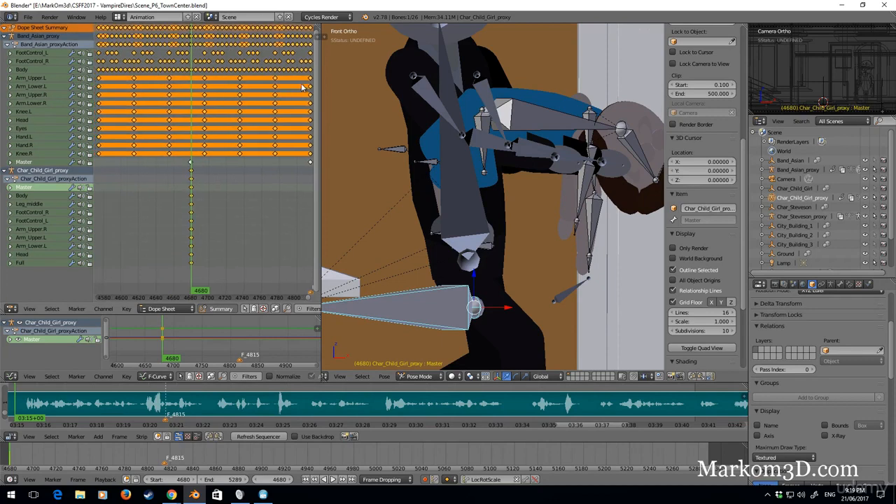
scroll(302, 82, "down", 2)
right_click(290, 78)
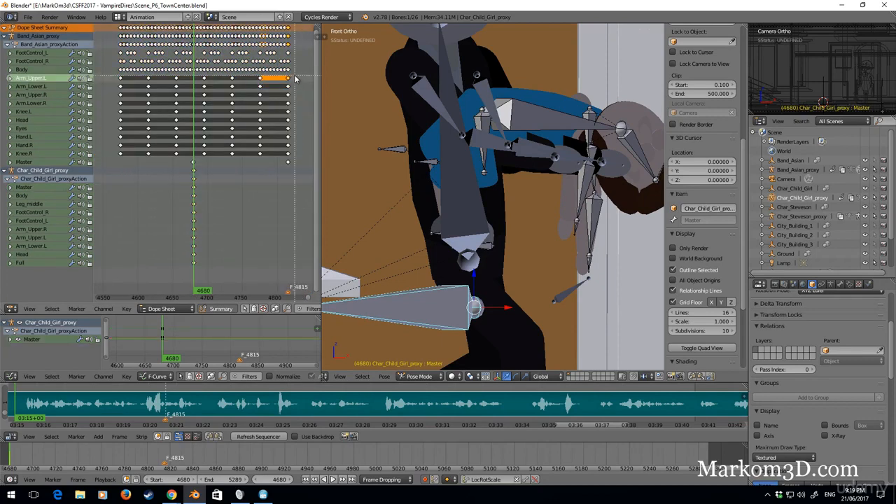
left_click_drag(292, 77, 116, 106)
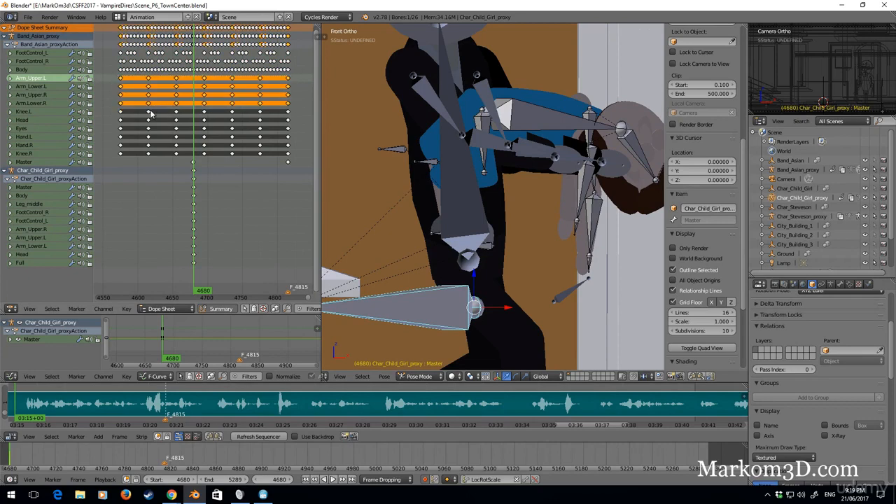
key("x")
left_click(151, 114)
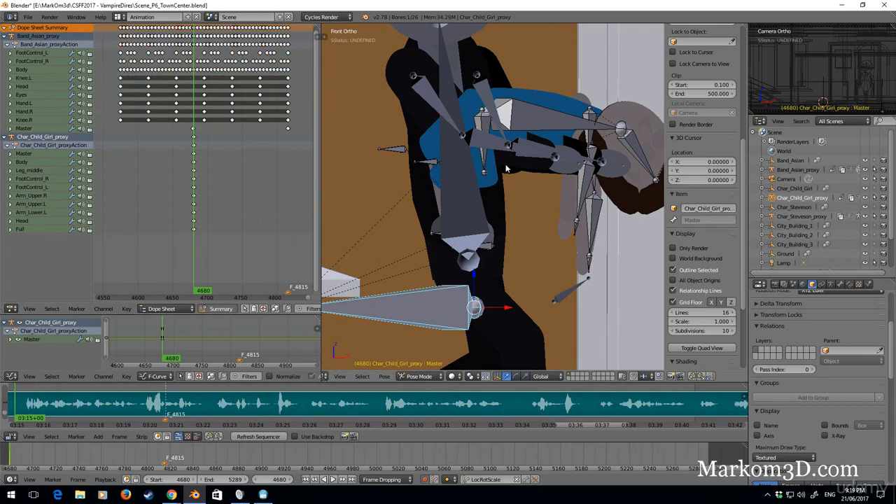
Rotate the man's Arm_Upper.L and Arm_Lower.L bones to support the girl and key them at frame 4680
middle_click_drag(556, 176, 497, 179, "shift")
scroll(497, 178, "up", 2)
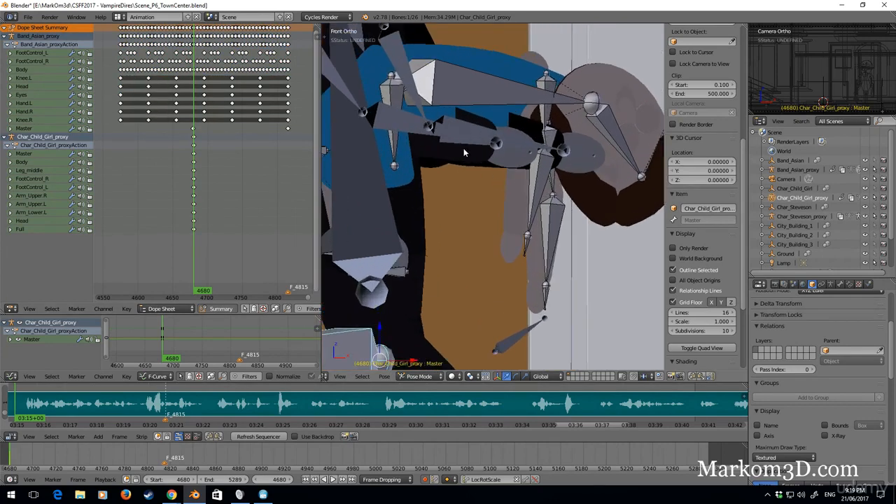
right_click(350, 94)
key("r")
left_click(476, 238)
key("i")
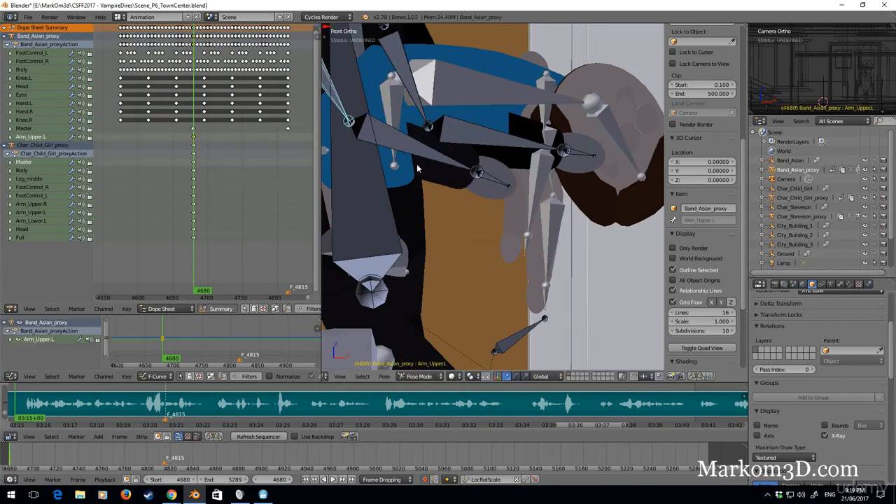
right_click(440, 158)
key("r")
left_click(444, 159)
key("i")
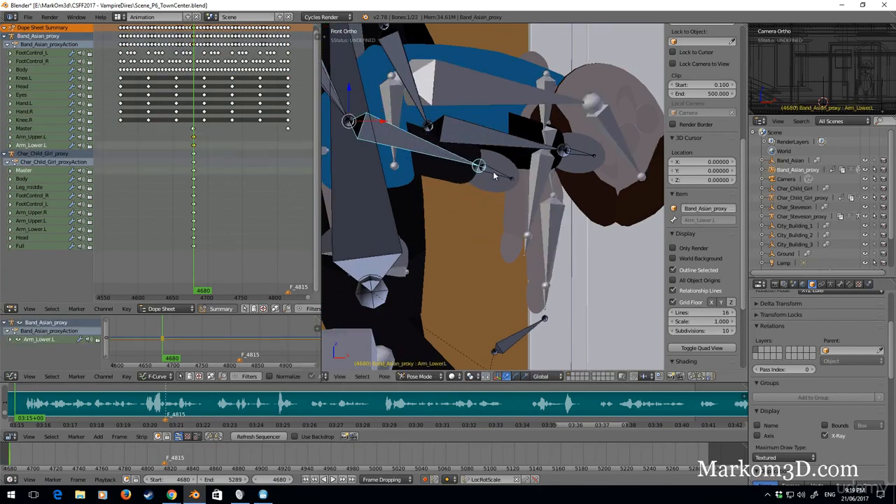
Adjust the rotations of the man's Hand.L, Arm_Upper.R and Hand.R bones so his arms reach beneath the girl
right_click(501, 147)
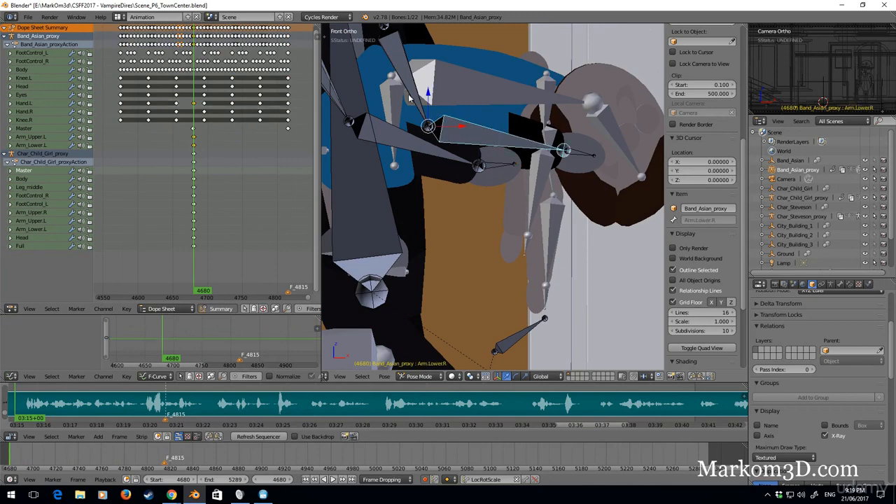
right_click(427, 124)
left_click(414, 131)
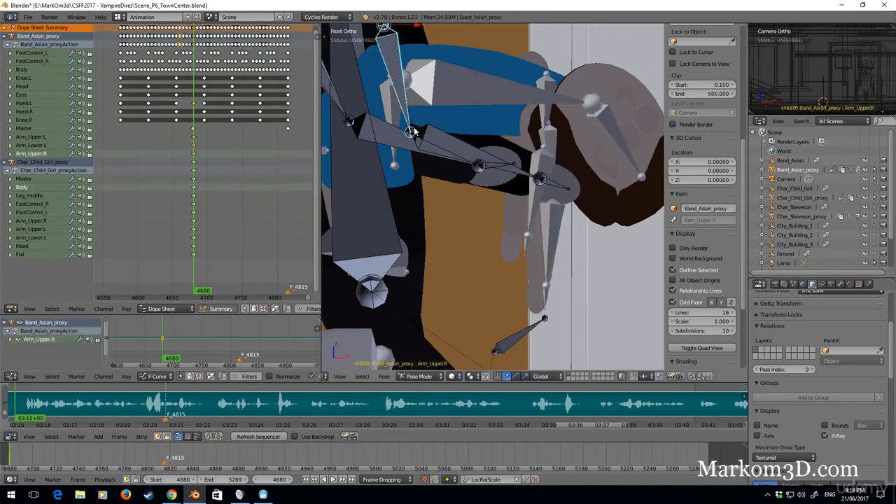
right_click(563, 187)
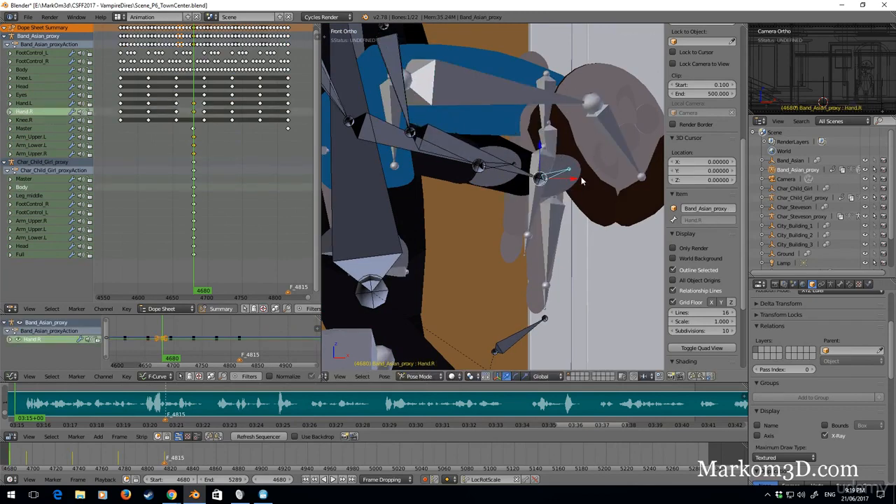
Turn on Only Render for the viewport and rotate the man's Arm_Lower.R bone by about -3° beneath the girl
left_click(673, 248)
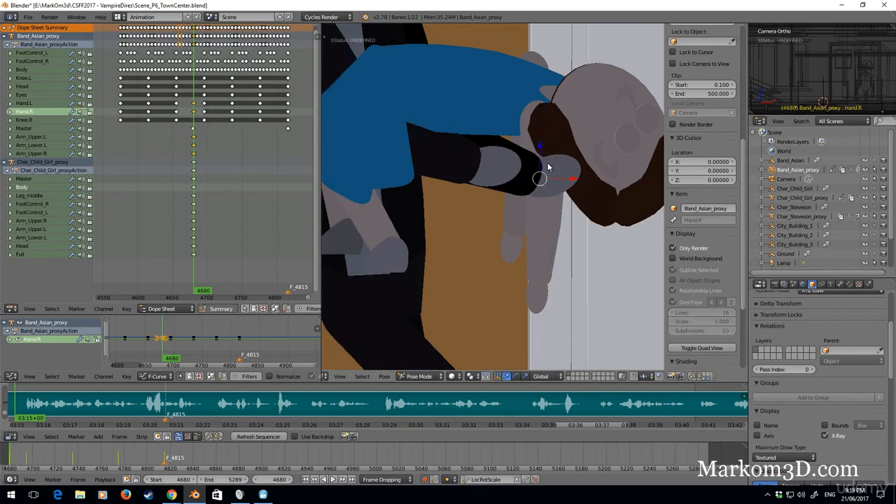
left_click(672, 248)
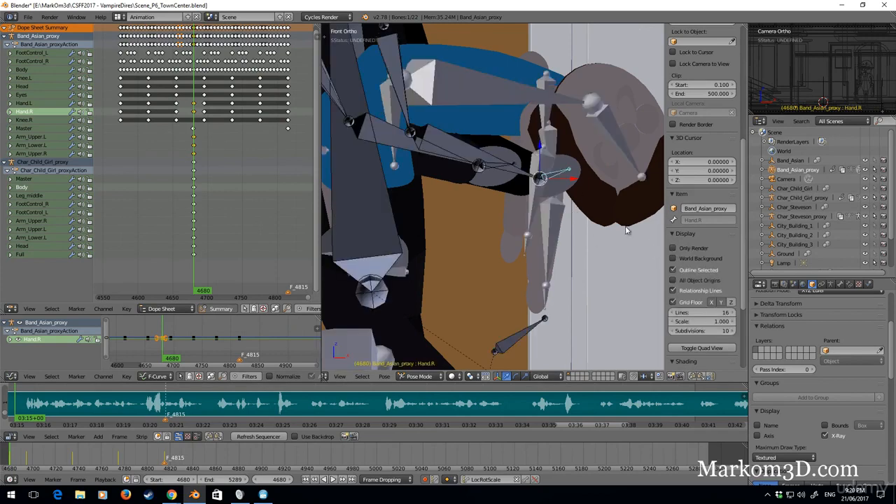
right_click(521, 173)
left_click(672, 248)
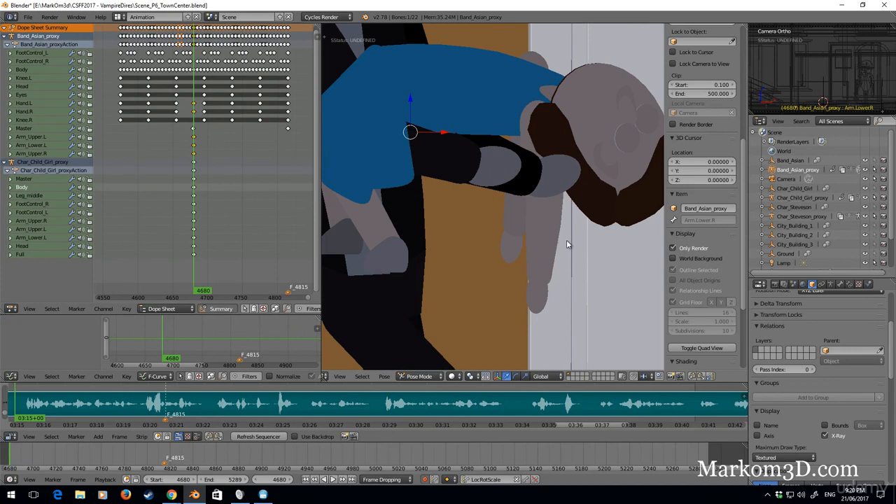
key("r")
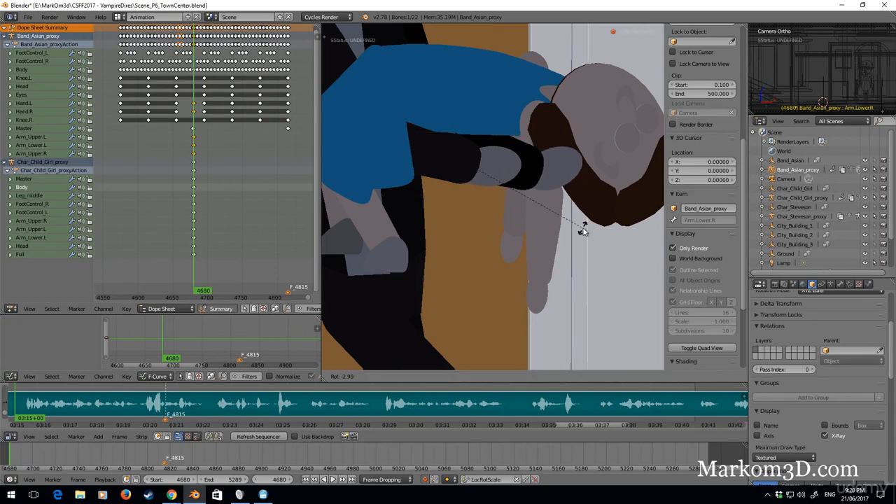
left_click(584, 230)
Switch the viewport to Material shading and inspect the girl's head and shoulder above the man's hand
middle_click_drag(598, 220, 535, 239, "shift")
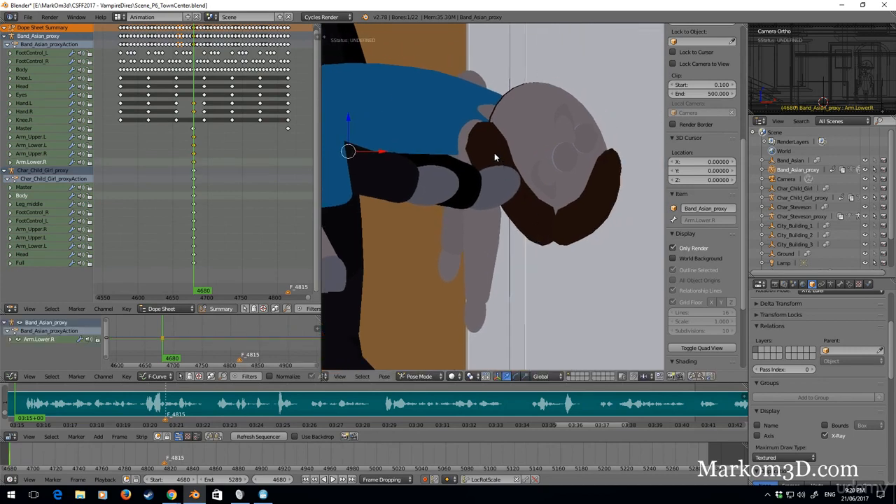
scroll(537, 159, "down", 4)
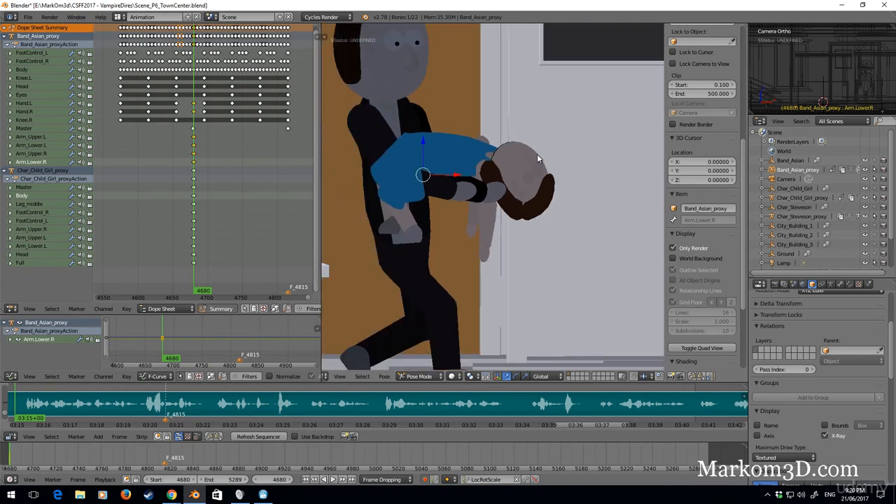
middle_click_drag(488, 206, 531, 169, "shift")
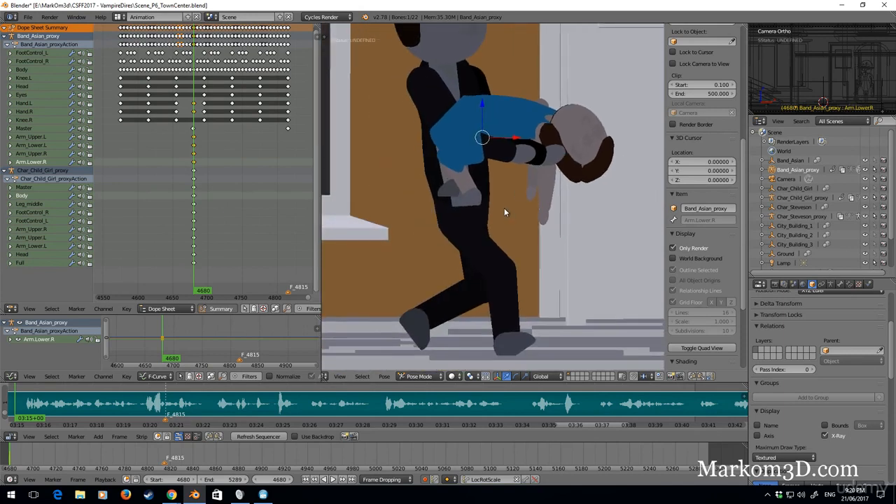
left_click(452, 376)
left_click(475, 324)
middle_click_drag(497, 170, 470, 215, "shift")
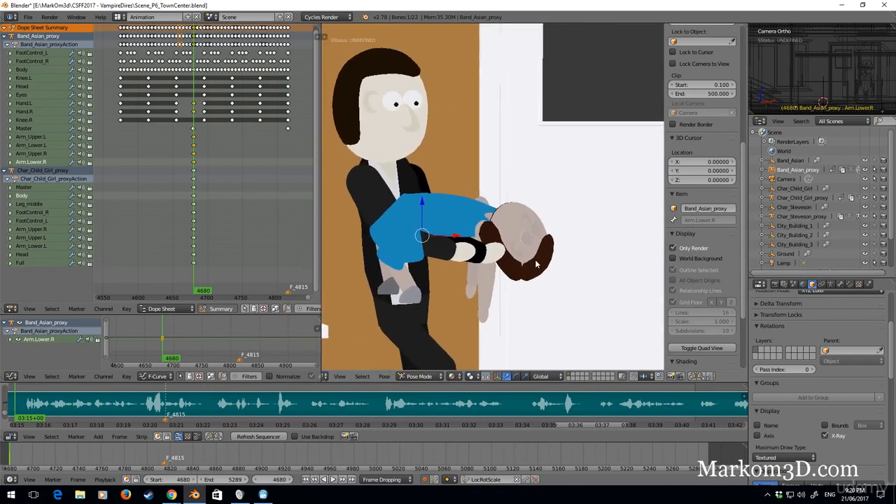
scroll(555, 267, "up", 8)
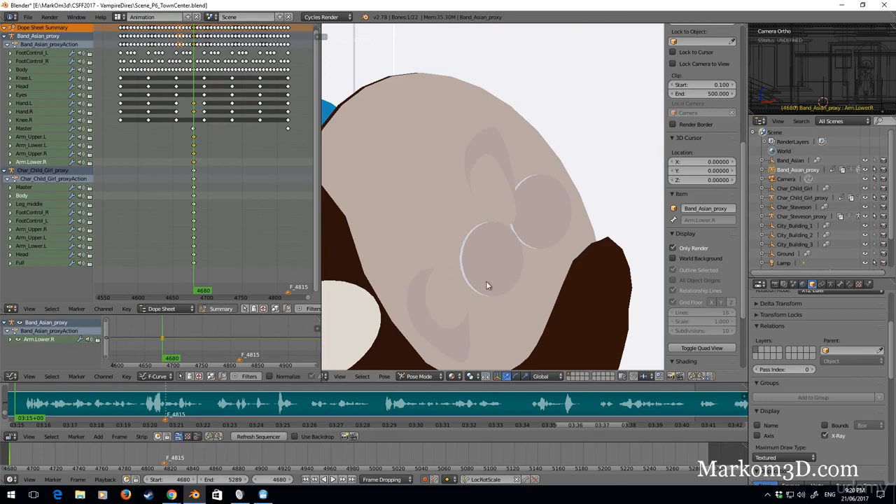
middle_click_drag(438, 223, 500, 248, "shift")
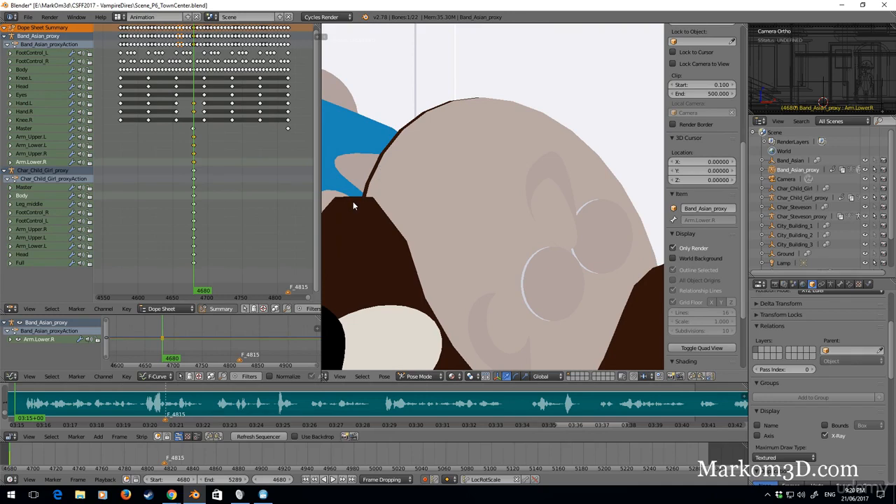
scroll(353, 200, "down", 5)
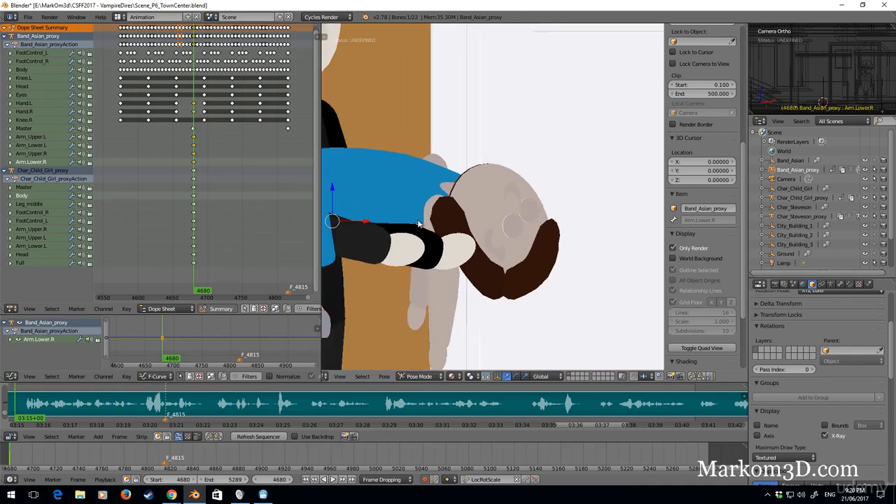
Move the man's Master keyframe in Band_Asian_proxyAction onto frame 4680
scroll(229, 186, "up", 4)
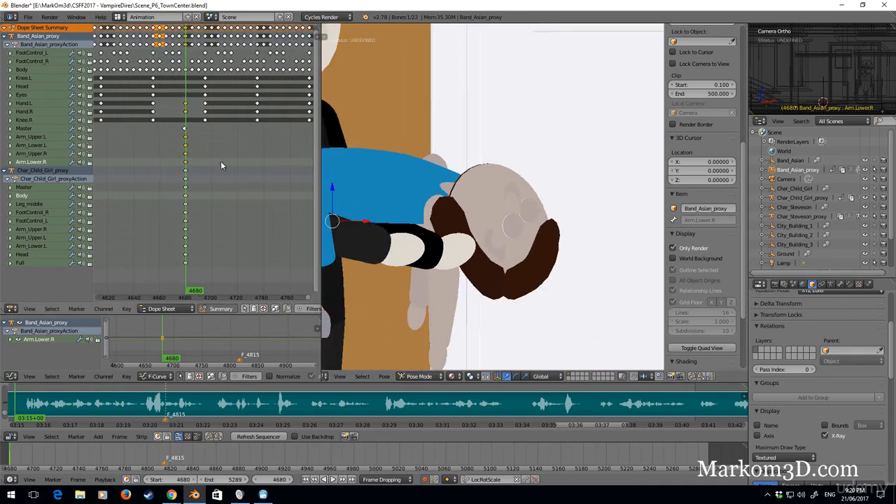
right_click(185, 128)
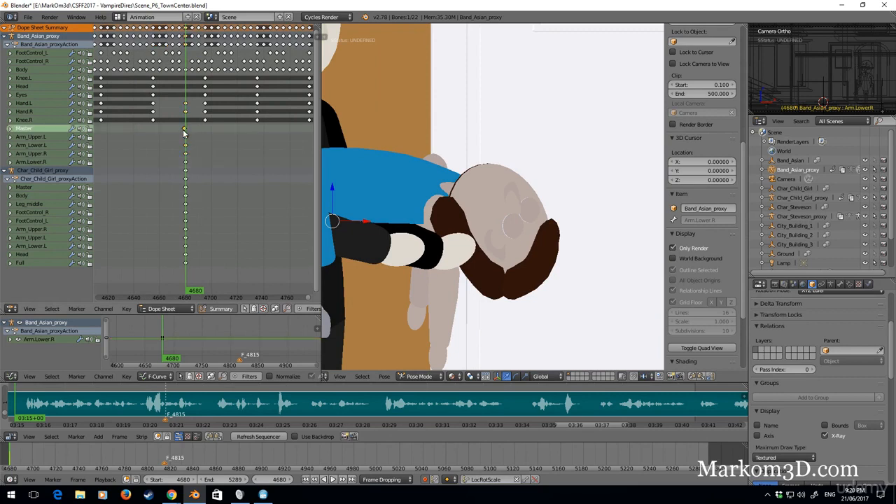
key("g")
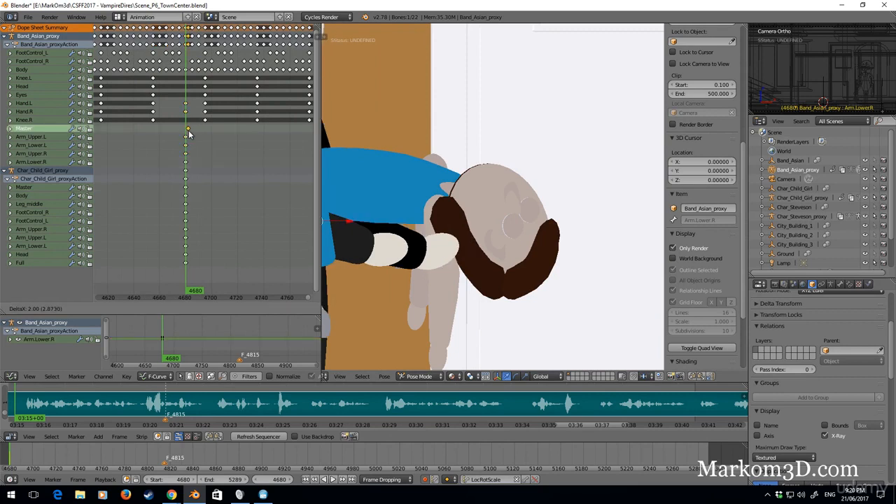
left_click(187, 132)
scroll(436, 287, "down", 8)
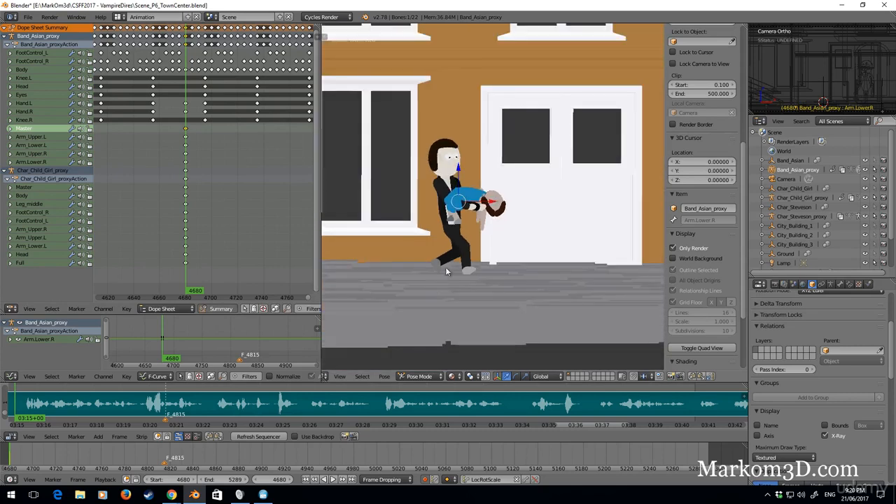
middle_click_drag(464, 310, 457, 290, "shift")
scroll(449, 307, "up", 3)
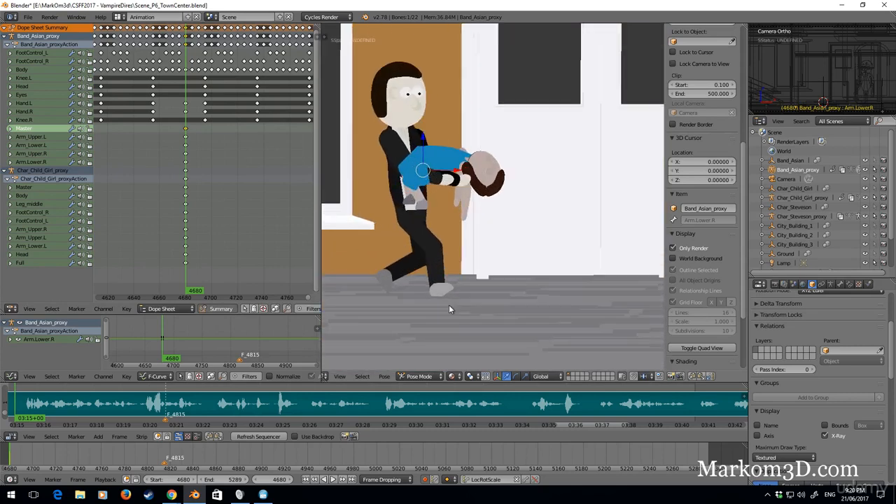
Turn off Only Render and move the girl's Master bone along global X to the man's location at frame 4815
left_click(672, 247)
right_click(388, 235)
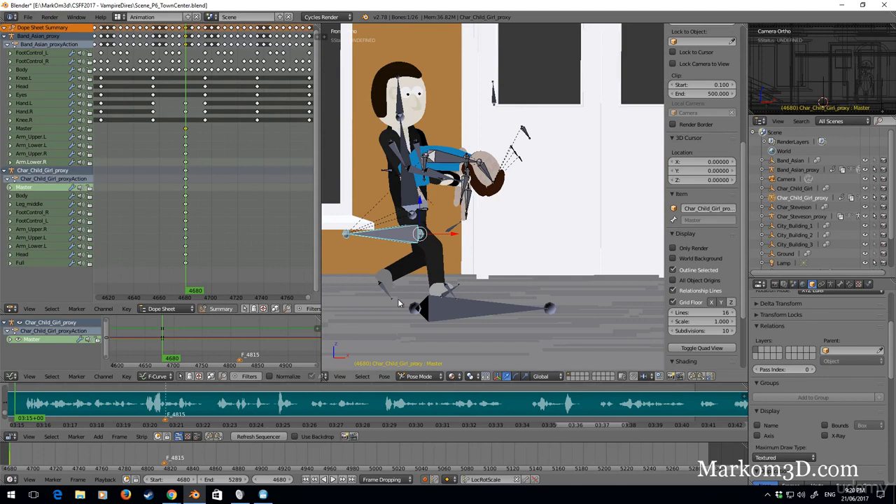
scroll(194, 261, "down", 4)
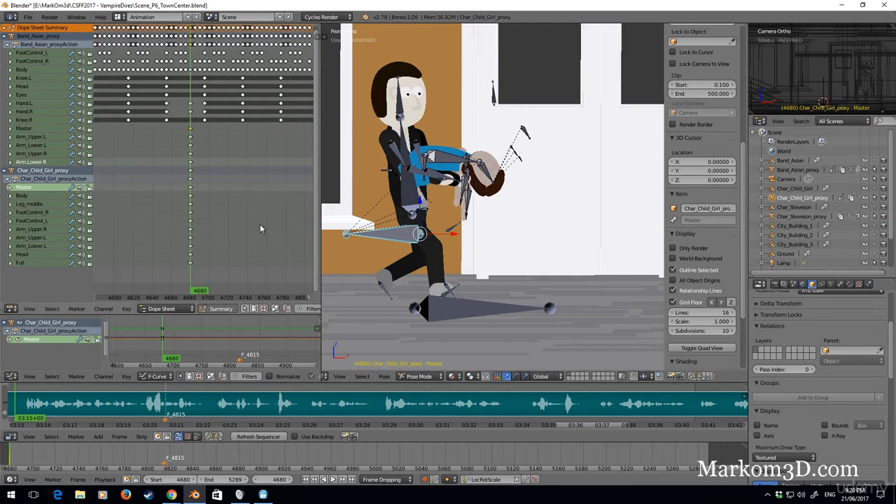
middle_click_drag(260, 226, 133, 222)
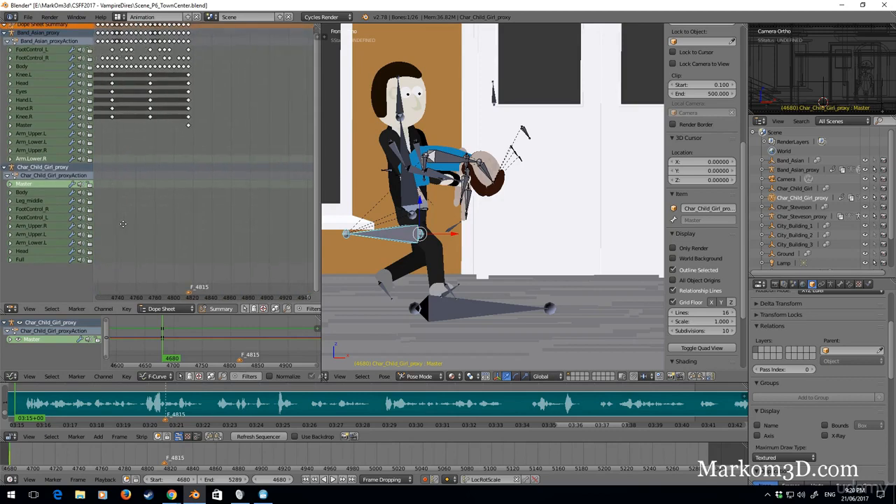
left_click(188, 131)
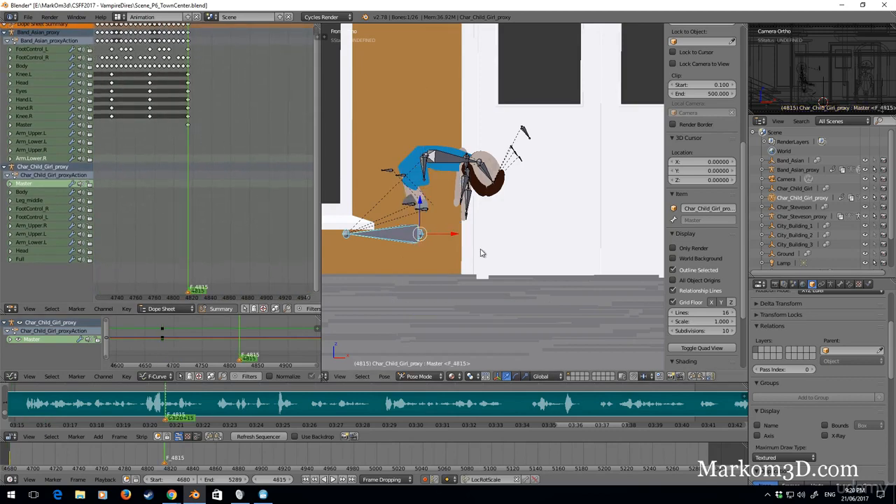
scroll(536, 245, "down", 5)
left_click_drag(420, 221, 653, 223)
middle_click_drag(653, 222, 463, 236, "shift")
scroll(459, 240, "up", 3)
left_click_drag(413, 259, 547, 259)
Fine-tune the girl's Master bone along global X so she rests on the man's arms at frame 4815
scroll(548, 259, "up", 3)
scroll(546, 258, "up", 3)
middle_click_drag(622, 281, 491, 279, "shift")
middle_click_drag(439, 368, 437, 308, "shift")
left_click_drag(423, 310, 398, 312)
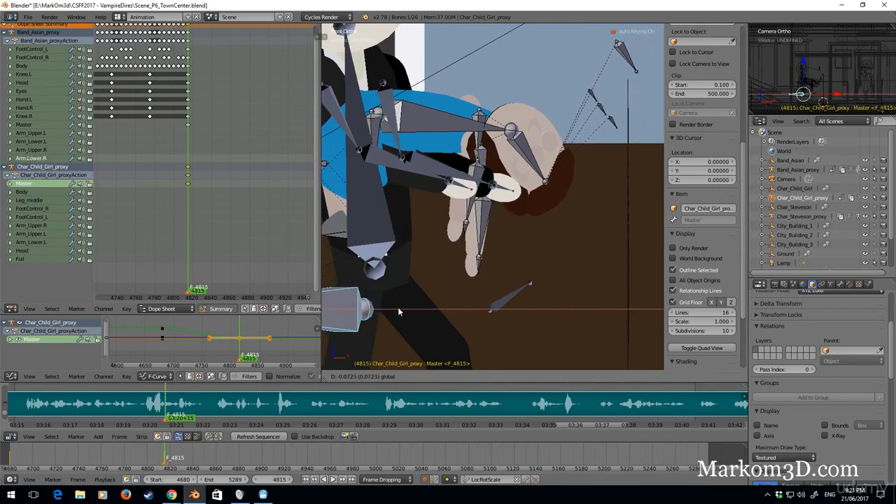
left_click_drag(398, 312, 401, 308)
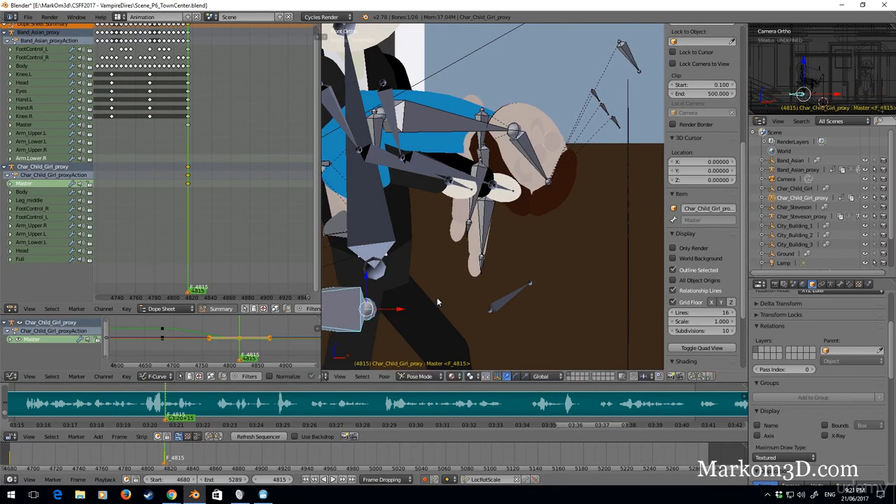
Return to frame 4680 and examine how the girl's body lies over the man's hands
key("shift+Left")
scroll(437, 298, "down", 6)
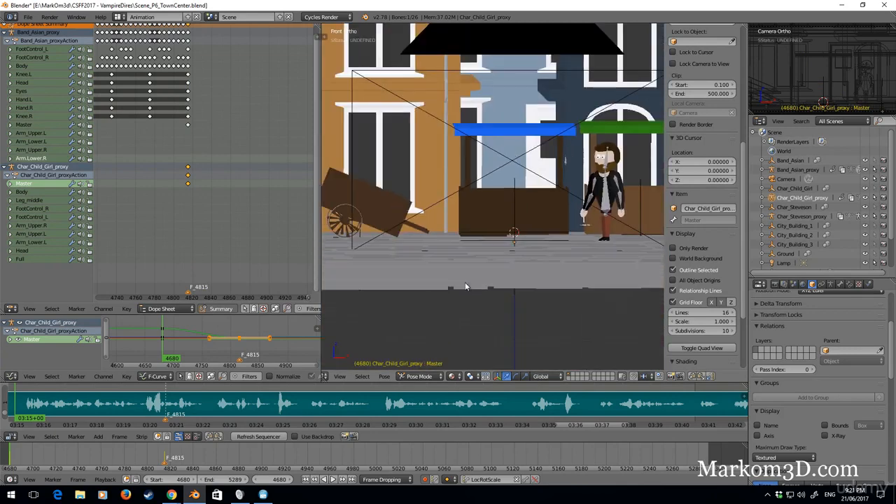
scroll(627, 275, "up", 7)
middle_click_drag(449, 259, 495, 245, "shift")
scroll(548, 228, "up", 8)
scroll(507, 244, "up", 2)
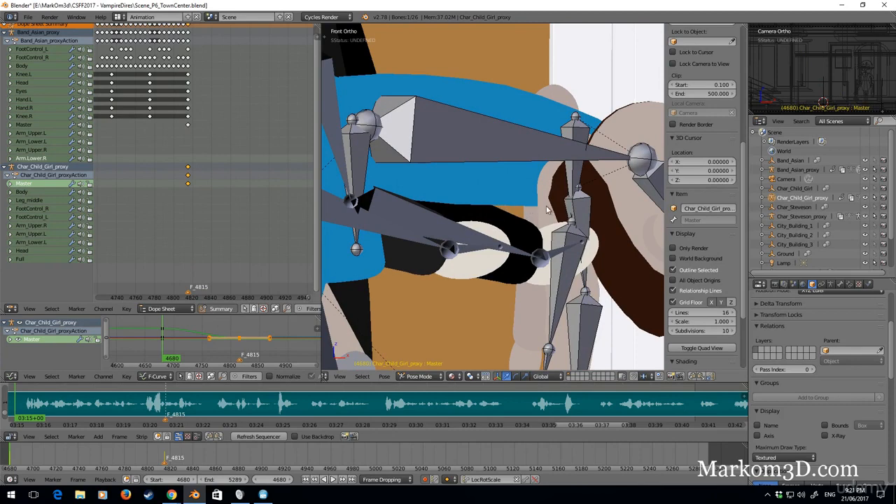
At frame 4815, shift the girl's Master bone about 0.04 along global X to match the starting pose
key("Up")
scroll(499, 251, "down", 10)
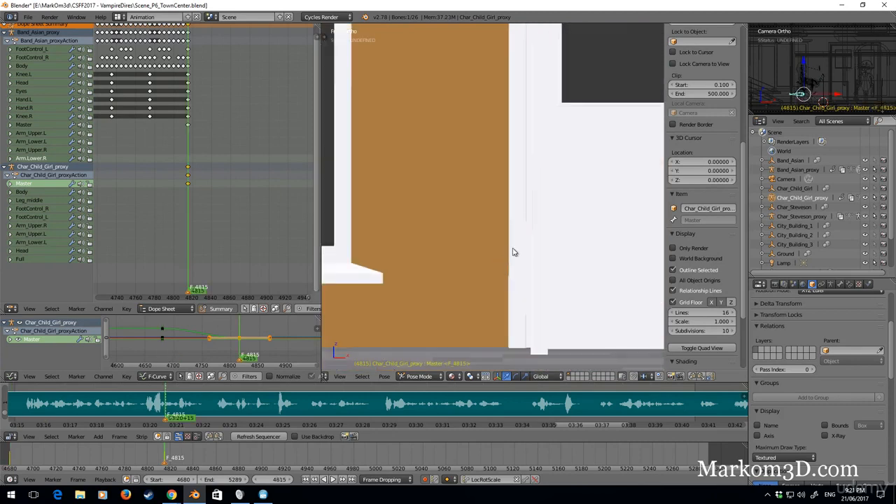
scroll(627, 233, "up", 10)
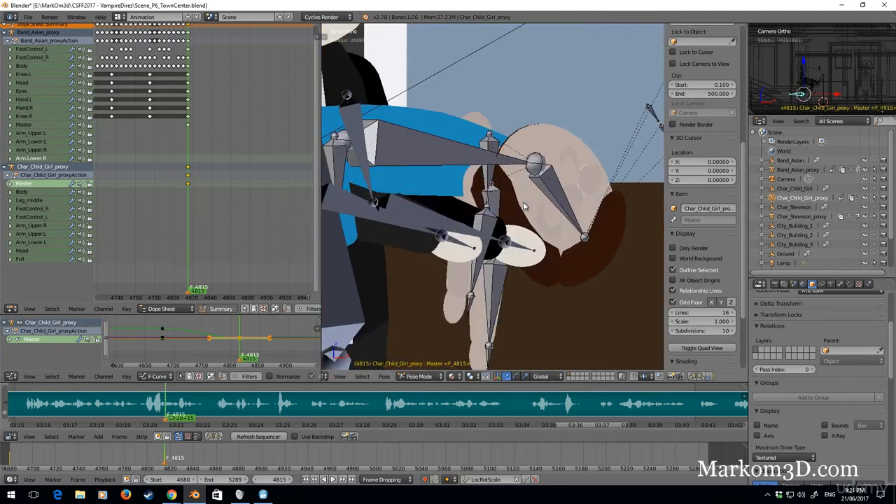
key("g")
key("y")
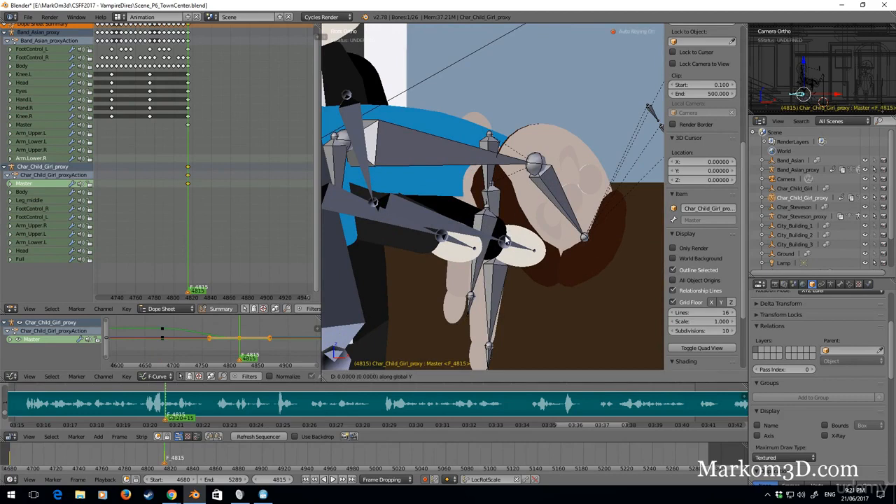
key("x")
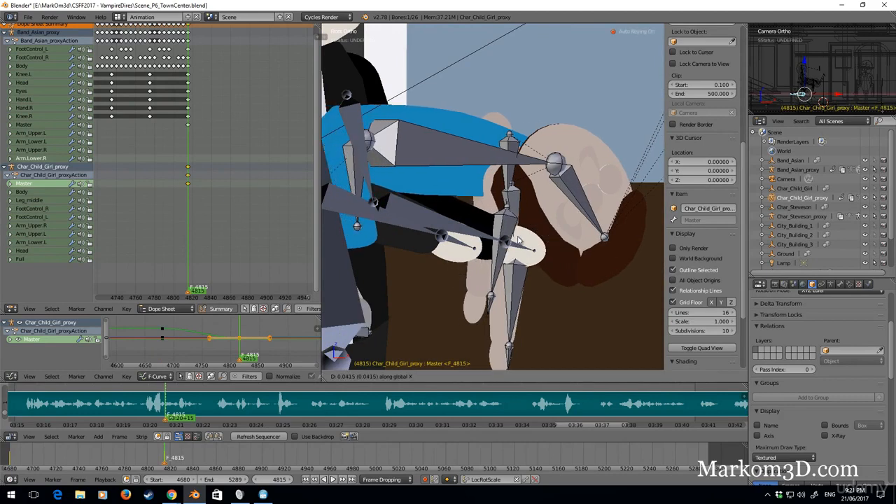
left_click(519, 237)
Play the animation from frame 4680 with the whole street in view to check the carrying motion
scroll(505, 259, "down", 10)
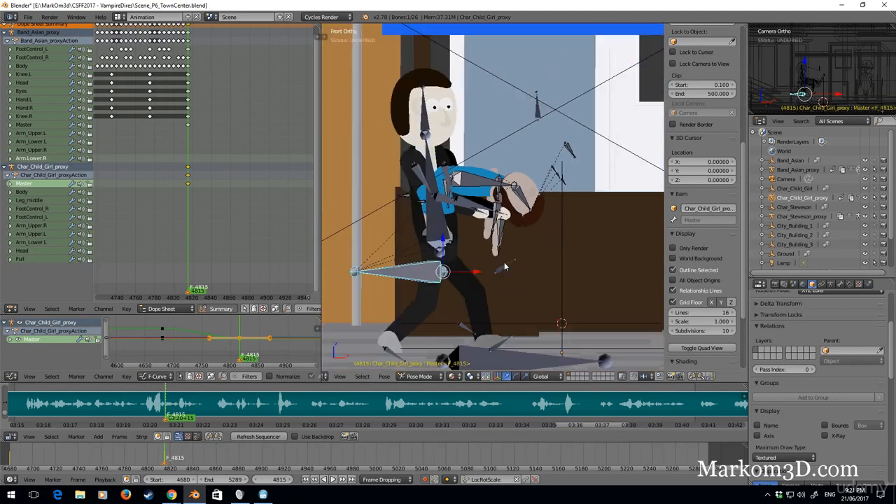
middle_click_drag(460, 247, 587, 235, "shift")
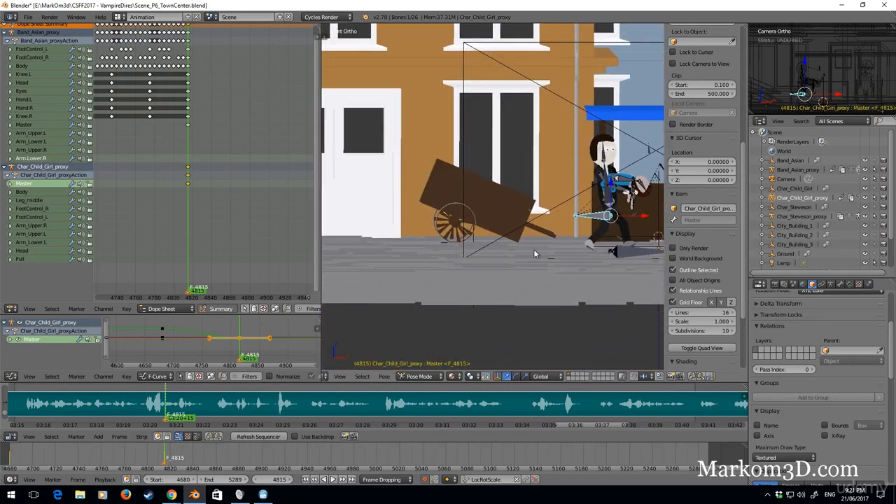
scroll(475, 256, "down", 4)
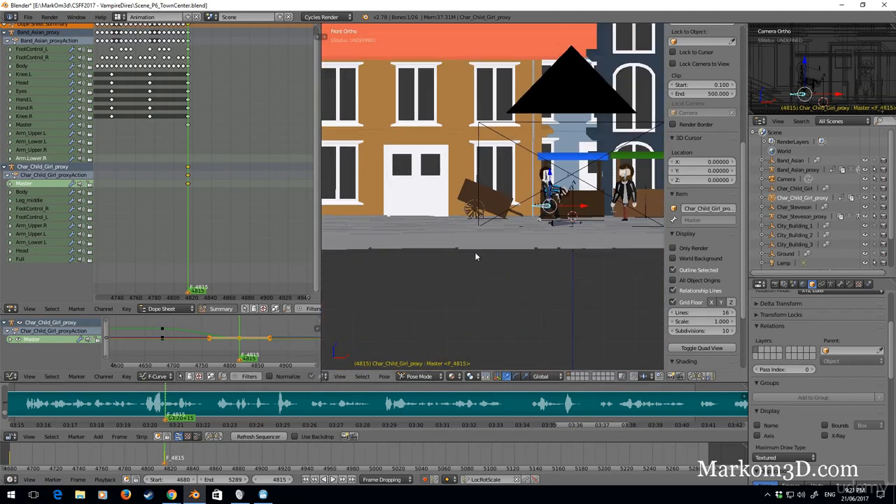
middle_click_drag(476, 256, 488, 287, "shift")
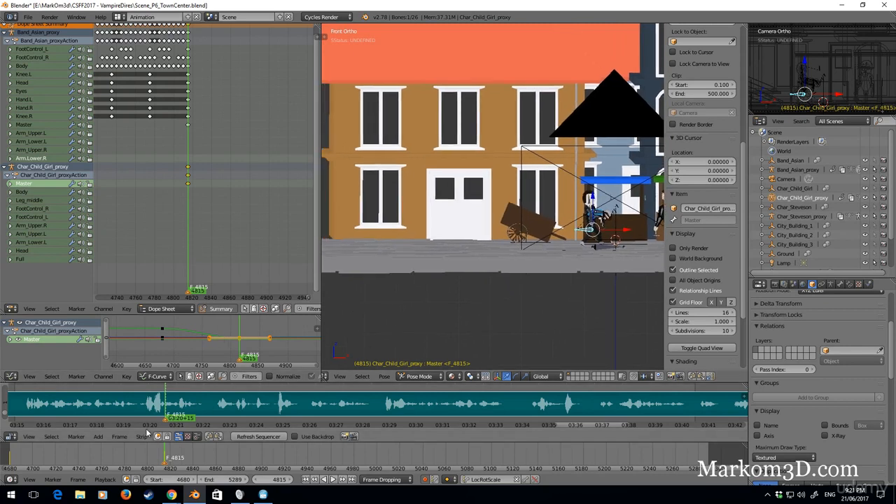
left_click(306, 479)
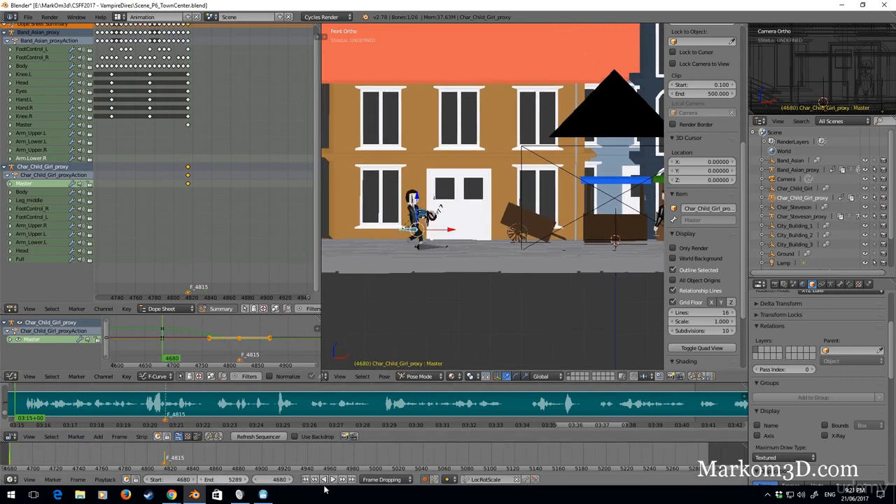
left_click(334, 483)
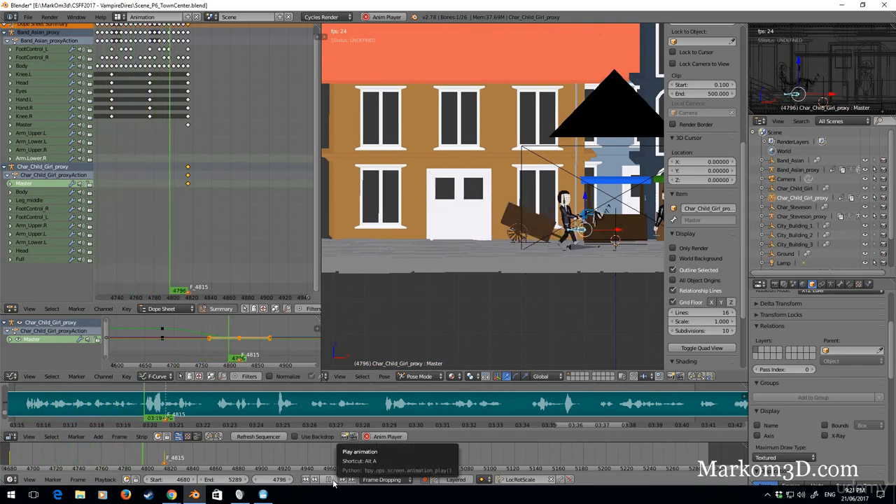
left_click(334, 482)
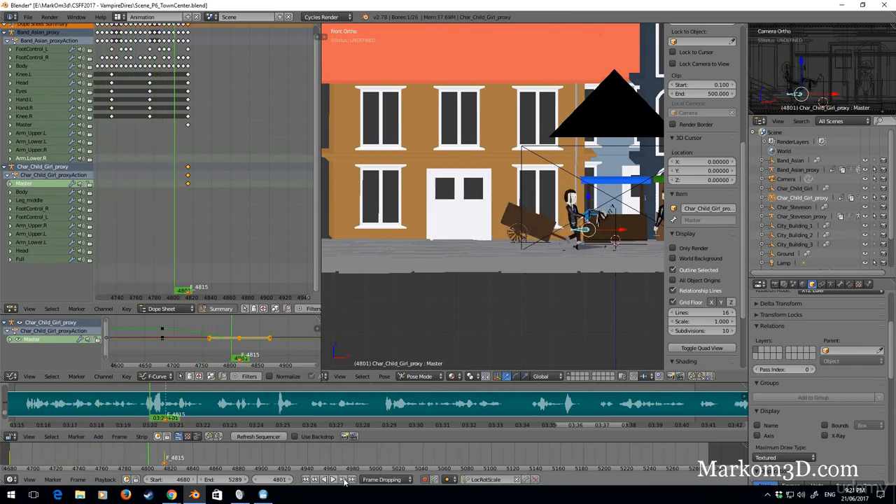
Set the interpolation of the girl's Master bone keyframes to linear and start the Screencast Keys display
key("t")
left_click(166, 350)
key("t")
left_click(172, 340)
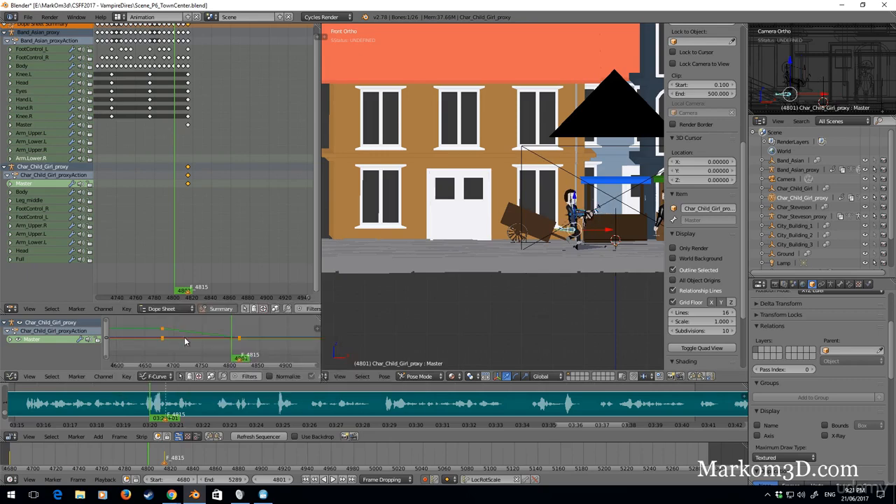
scroll(724, 339, "down", 3)
left_click(705, 364)
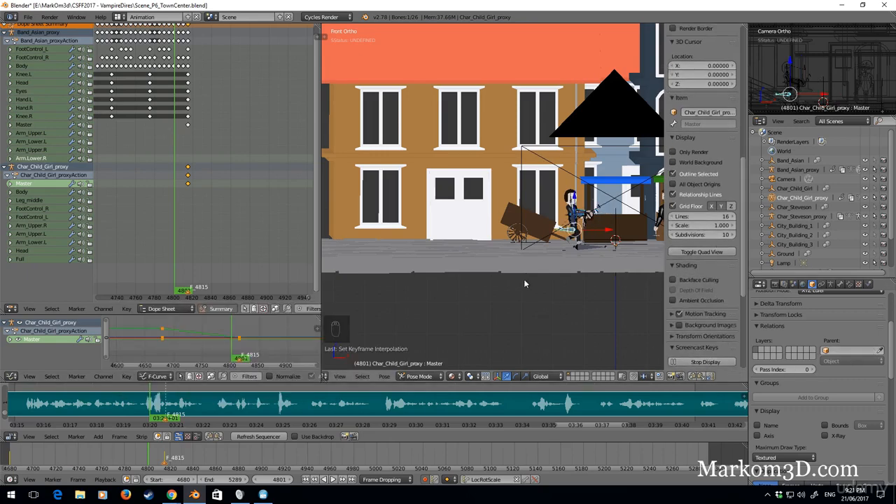
Play the animation from frame 4680 and check how the girl moves with the walking man
scroll(510, 279, "up", 3)
key("shift+Left")
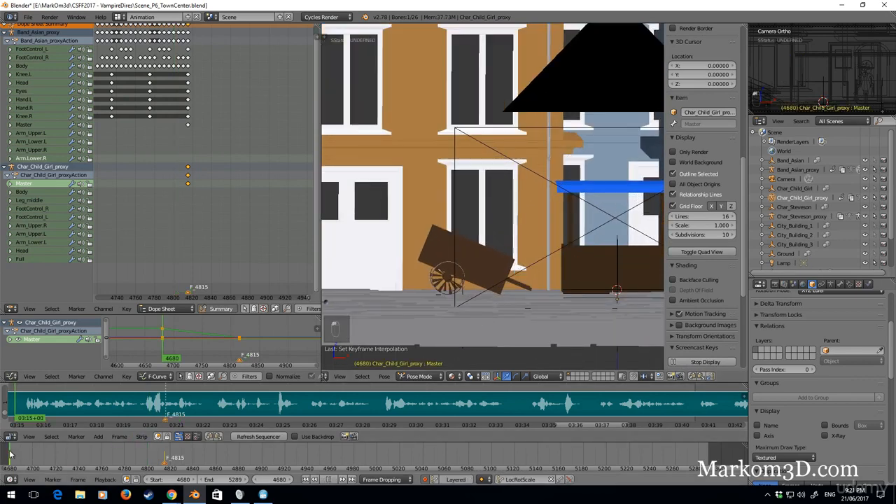
scroll(493, 287, "down", 5)
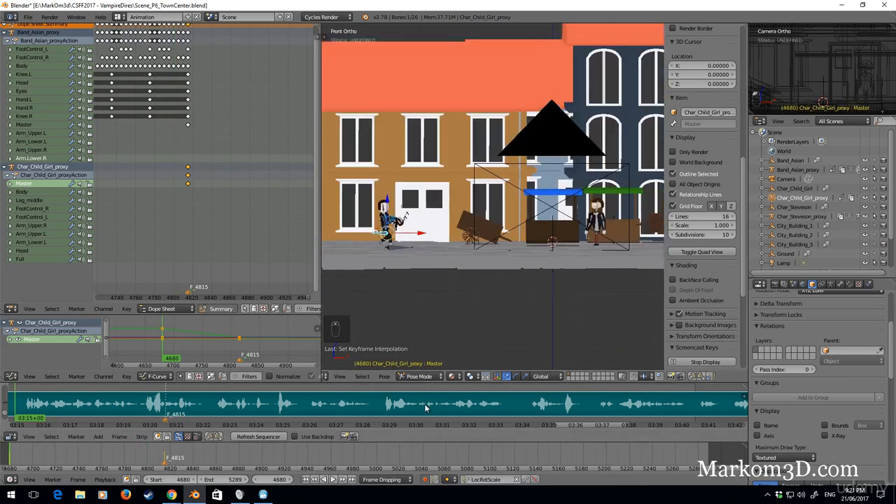
left_click(332, 480)
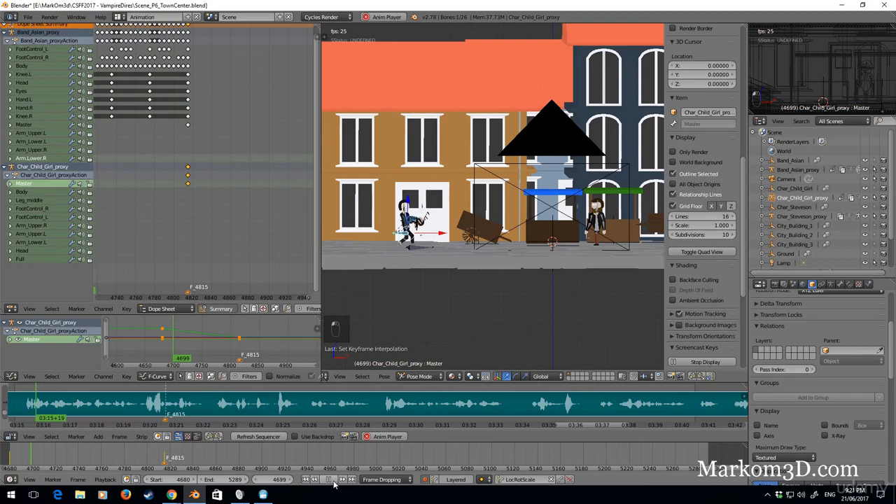
scroll(396, 315, "up", 3)
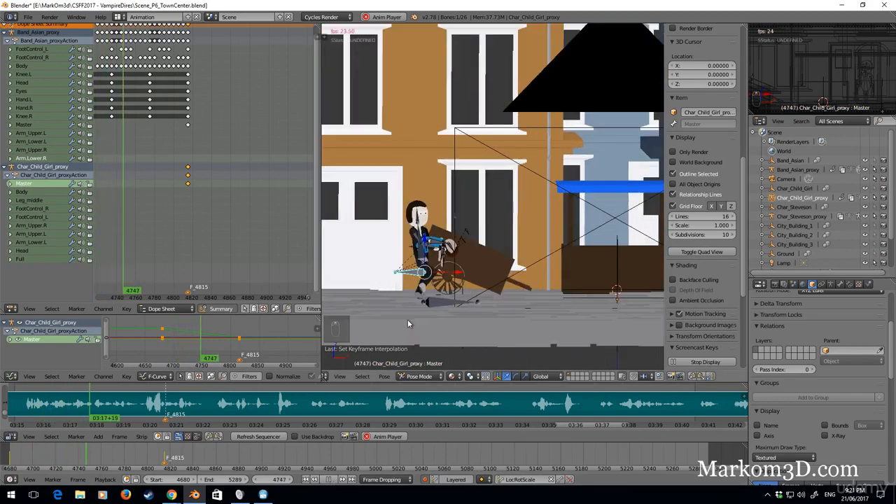
left_click(327, 479)
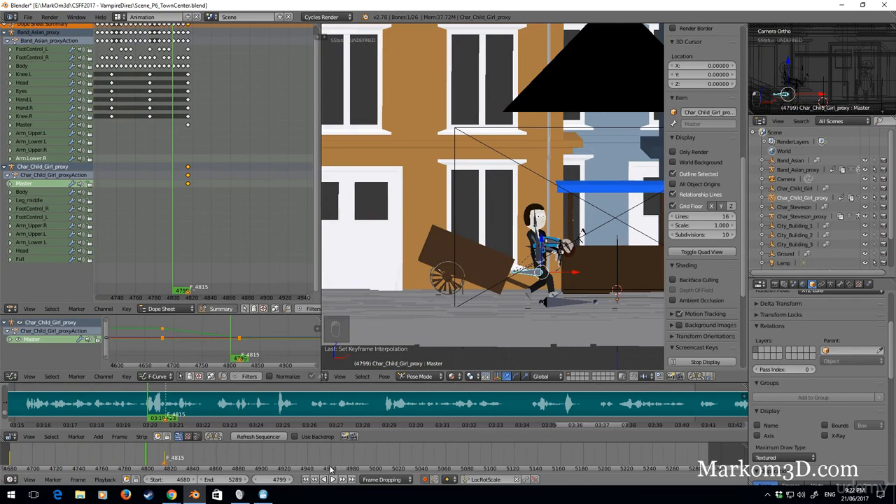
Step frame by frame from 4680 to 4685 with a close view of the girl lying on the man's hands
key("Down")
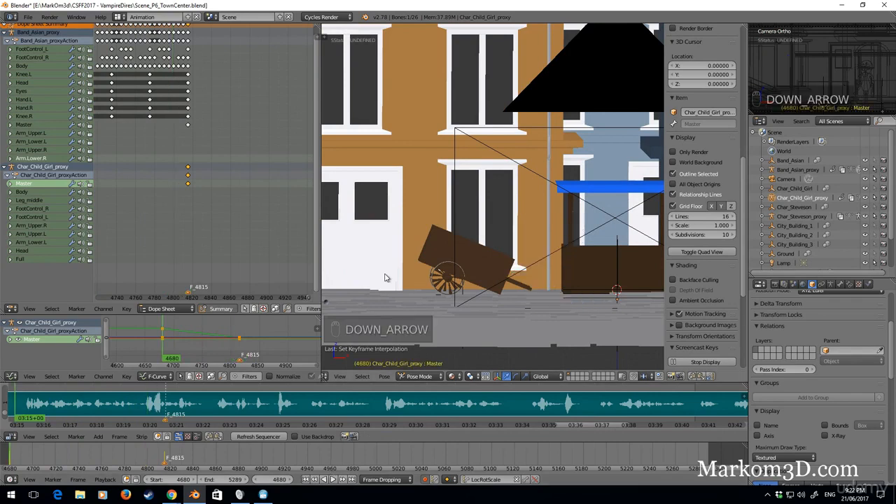
scroll(421, 203, "down", 4)
middle_click_drag(455, 189, 650, 185, "shift")
scroll(559, 199, "up", 8)
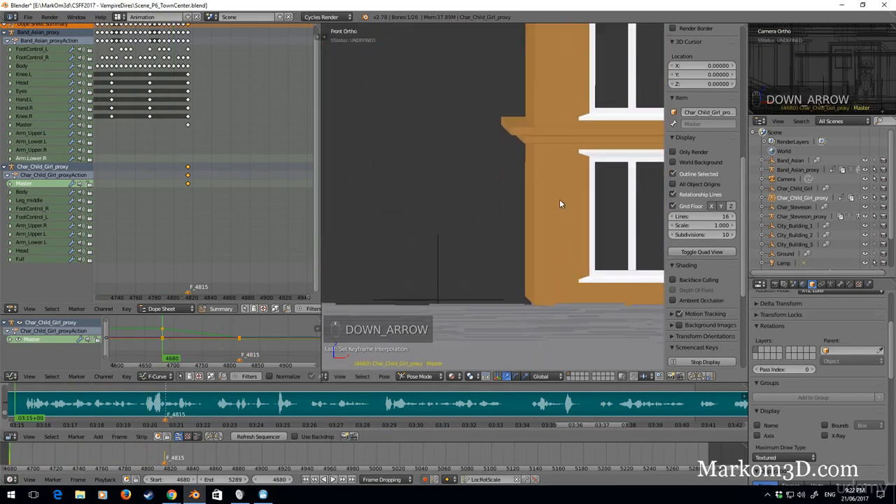
middle_click_drag(559, 199, 460, 191, "shift")
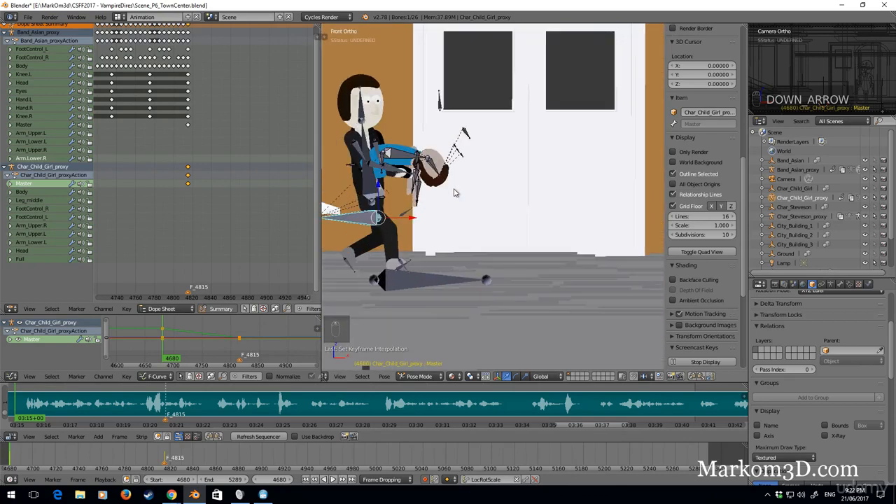
key("Right")
key("Right")
key("Right")
key("Right")
key("Right")
key("Right")
key("Right")
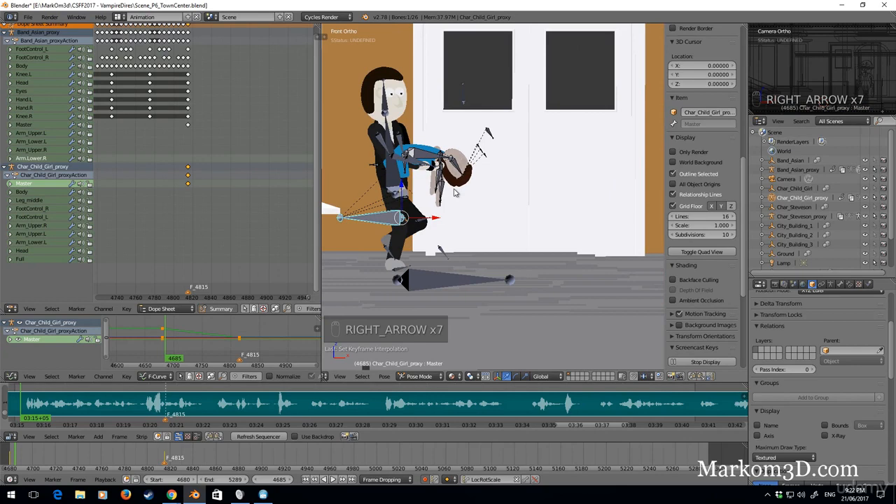
Delete the LocRotScale keyframes of the girl's Master bone at frame 4815 and return to frame 4680
key("Up")
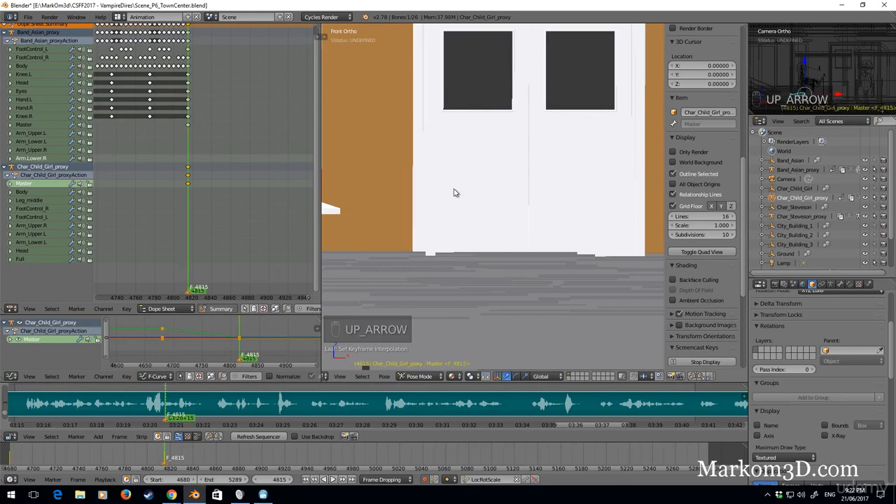
left_click(536, 479)
key("Down")
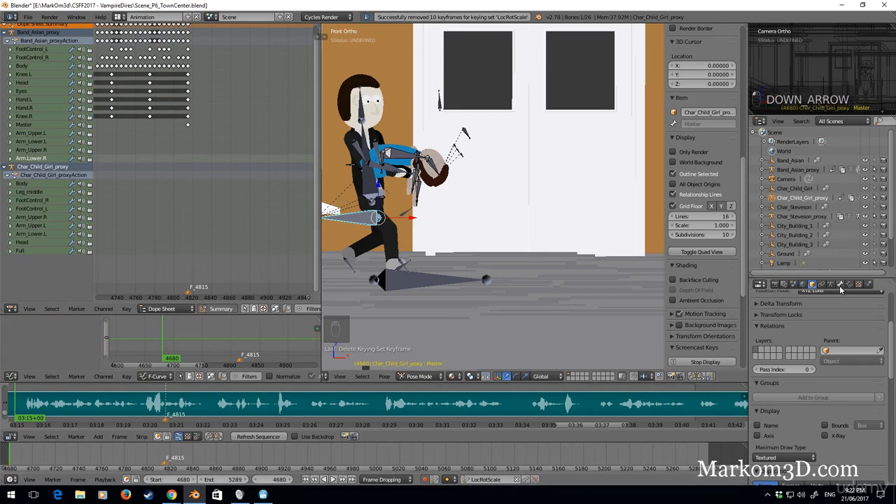
Add a Copy Location bone constraint to the girl's Master bone with Band_Asian_proxy as its target
middle_click_drag(429, 217, 496, 261, "shift")
scroll(497, 262, "up", 1)
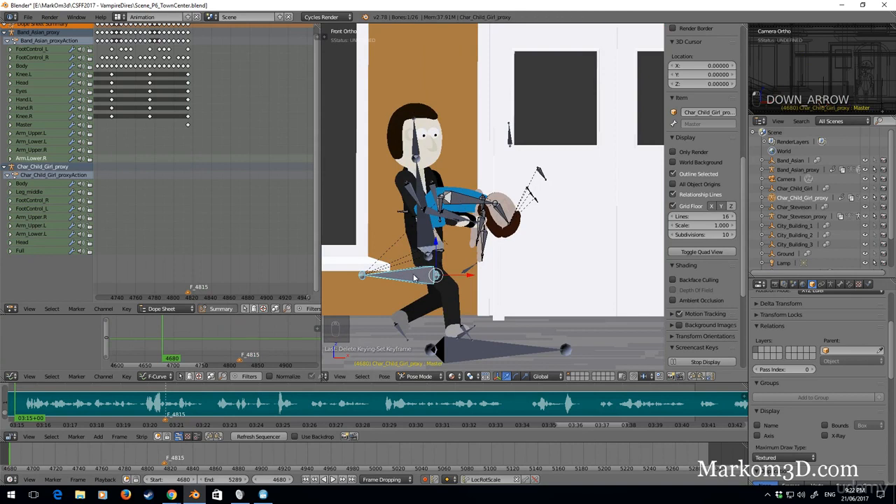
left_click(849, 283)
left_click(817, 315)
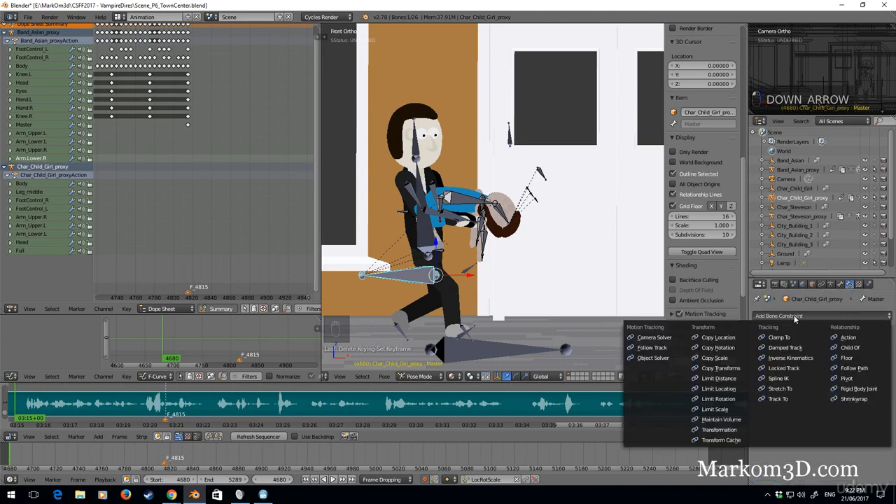
left_click(817, 315)
left_click(818, 315)
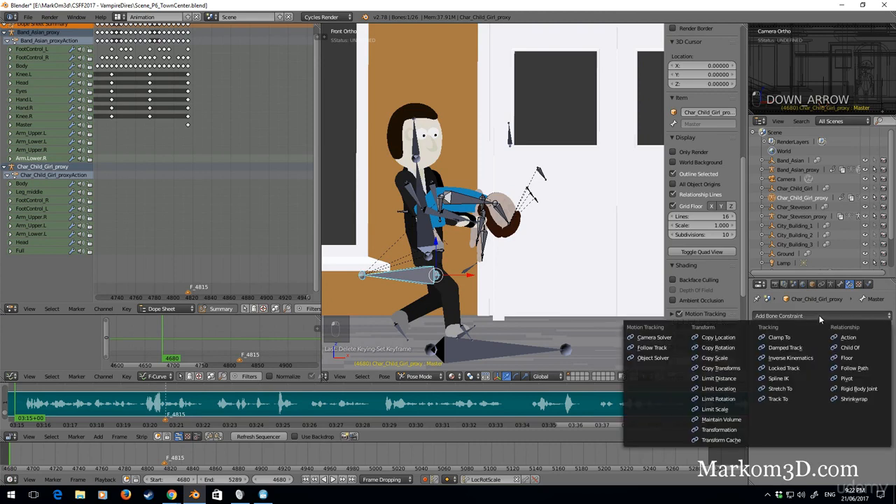
left_click(728, 338)
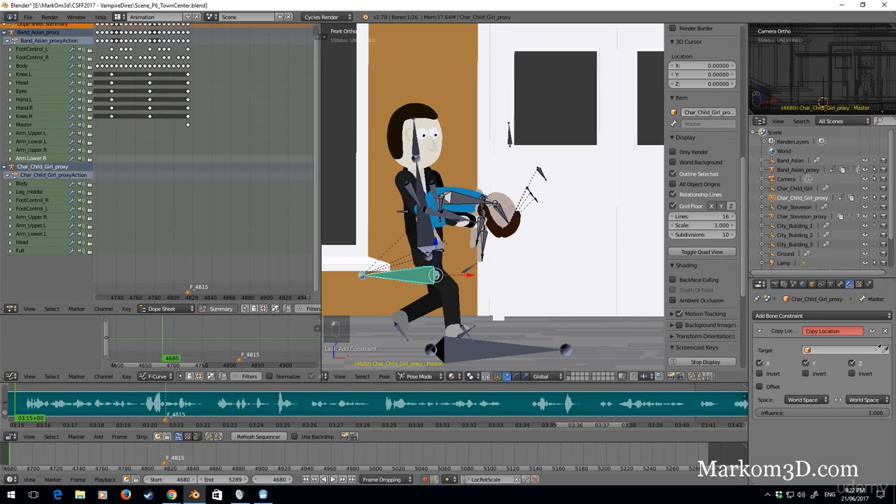
left_click(426, 225)
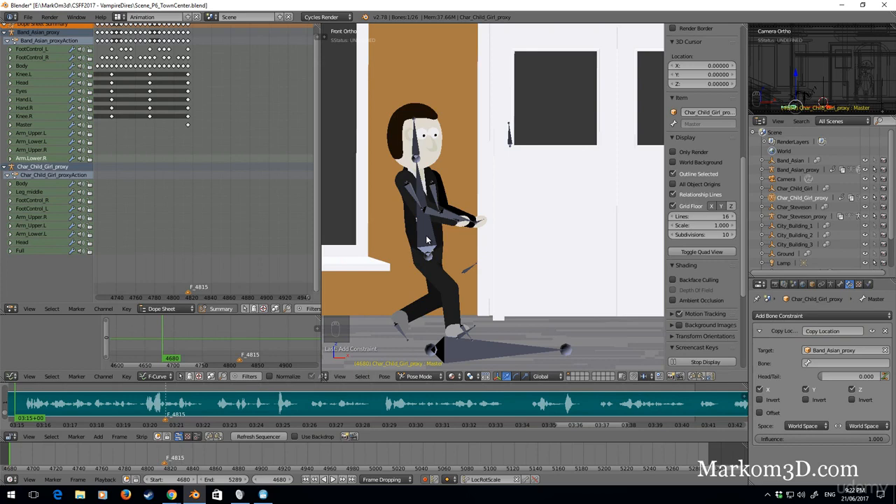
Identify the man's torso bone and set Body as the target bone of the girl's Copy Location constraint
right_click(427, 240)
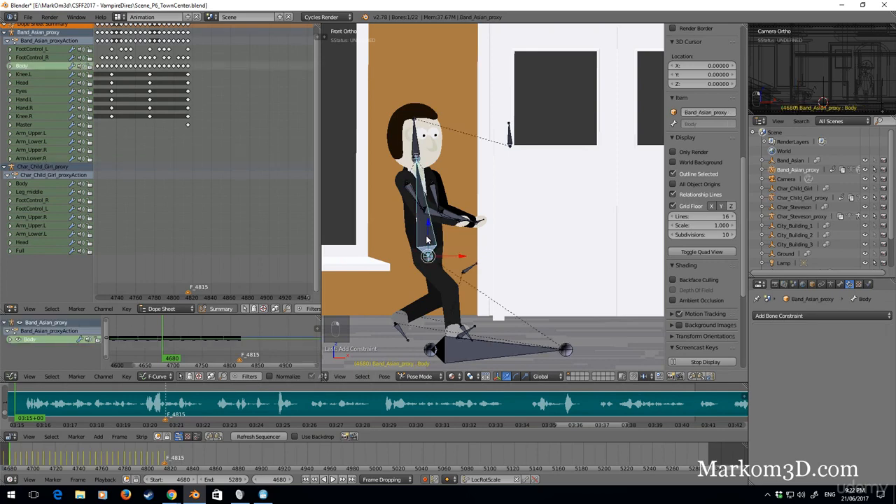
scroll(508, 283, "down", 8)
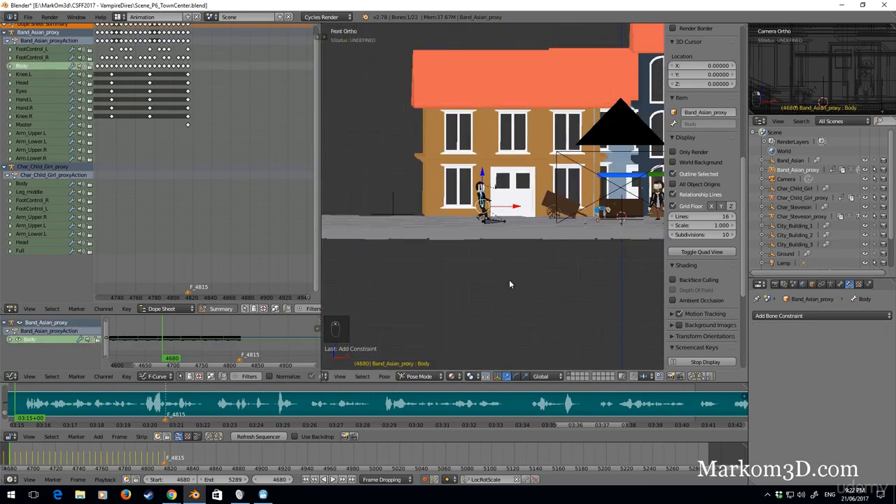
scroll(544, 275, "up", 10)
scroll(544, 274, "up", 5)
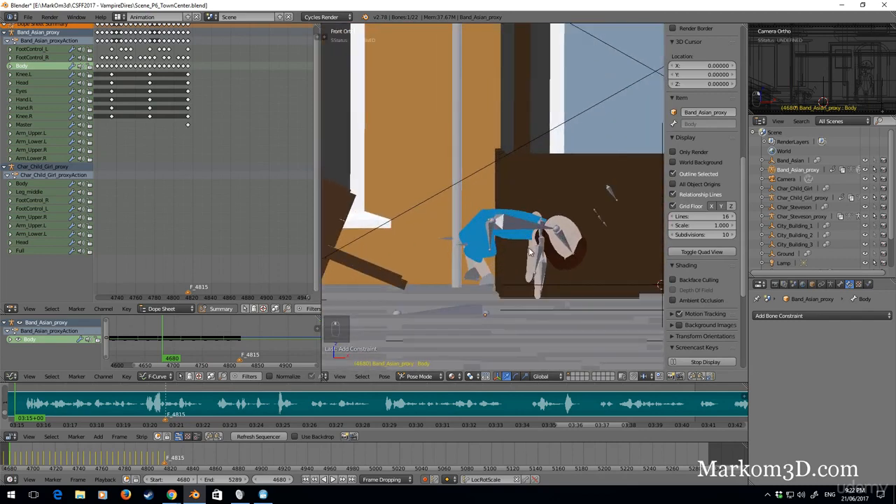
right_click(483, 312)
left_click(858, 360)
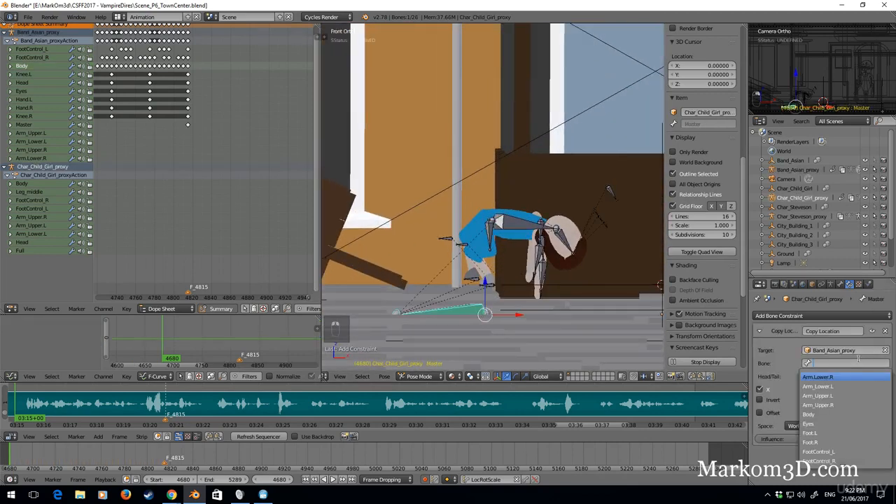
type("body")
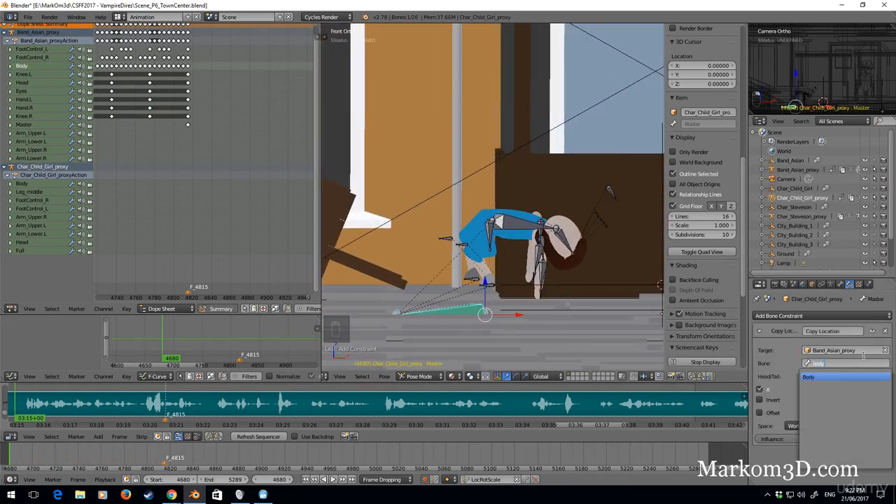
key("Return")
Try adjusting the constraint's Head/Tail value with the girl and the man's arms in close view
scroll(427, 242, "down", 6)
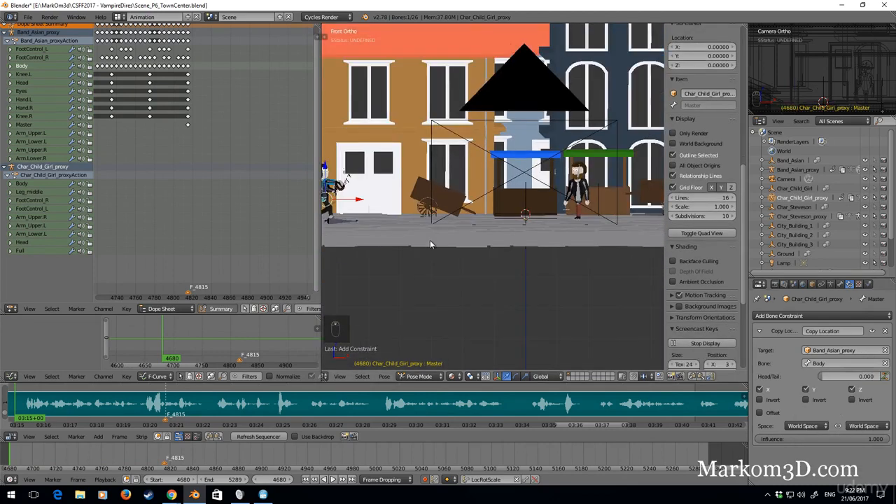
scroll(536, 249, "up", 8)
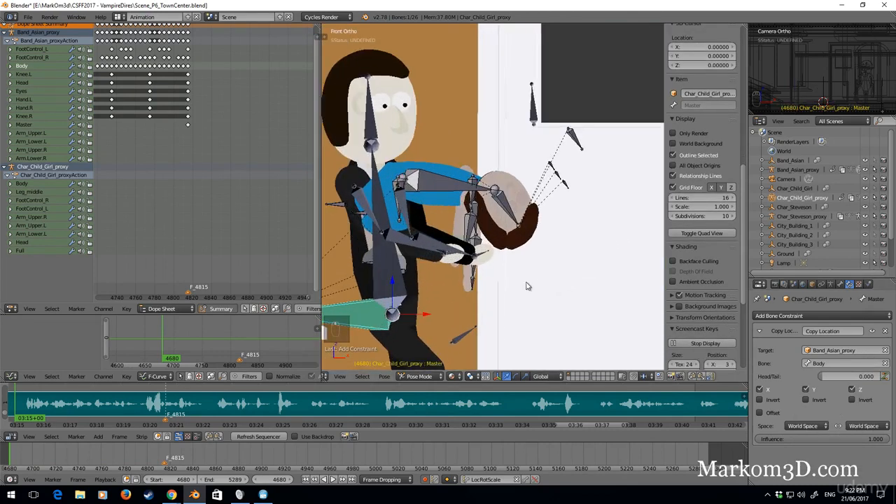
middle_click_drag(526, 282, 541, 268, "shift")
mouse_move(835, 377)
left_mouse_down()
mouse_move(846, 376)
mouse_move(831, 377)
left_mouse_up()
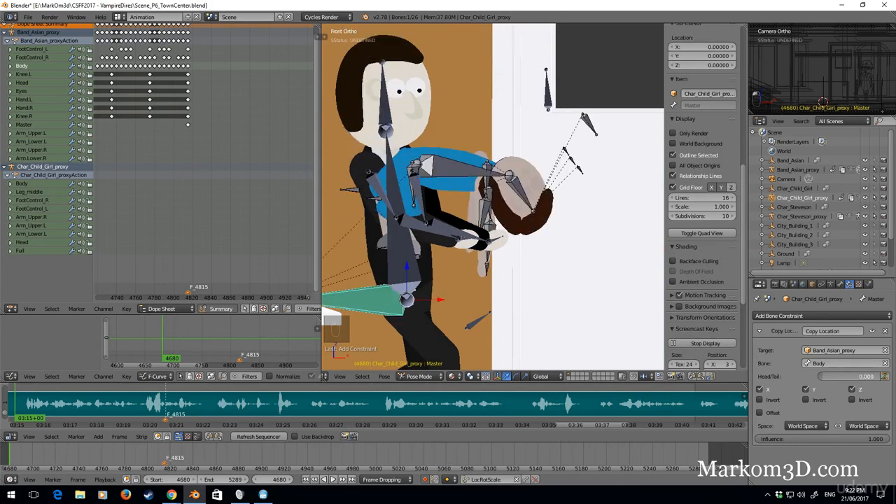
middle_click_drag(562, 273, 570, 257, "shift")
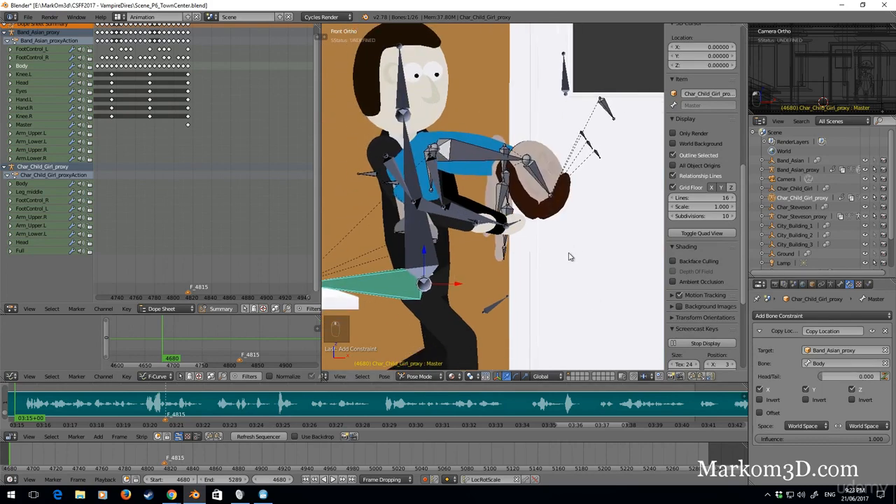
Try to move the girl's Master bone freely while the Copy Location constraint is active
key("g")
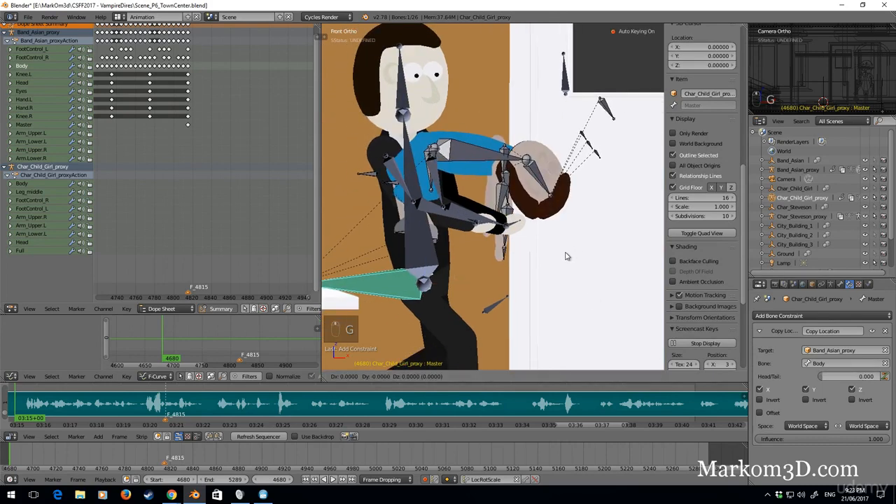
right_click(432, 249)
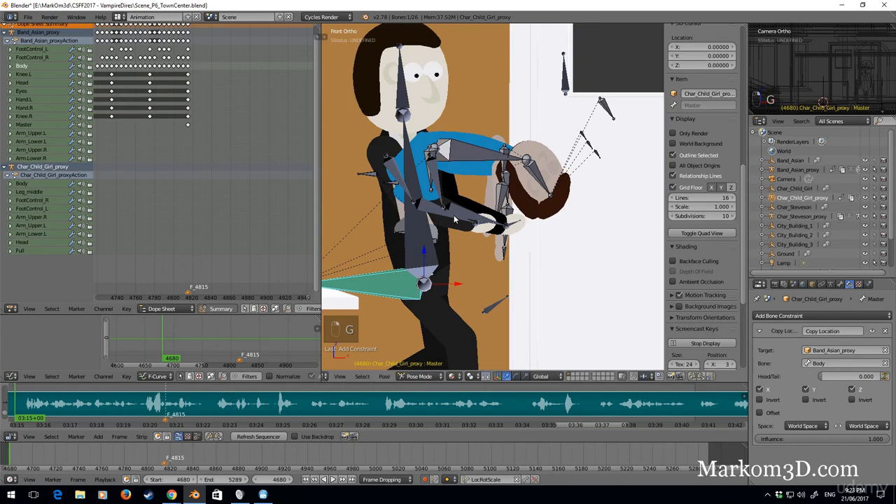
right_click(456, 166)
right_click(455, 164)
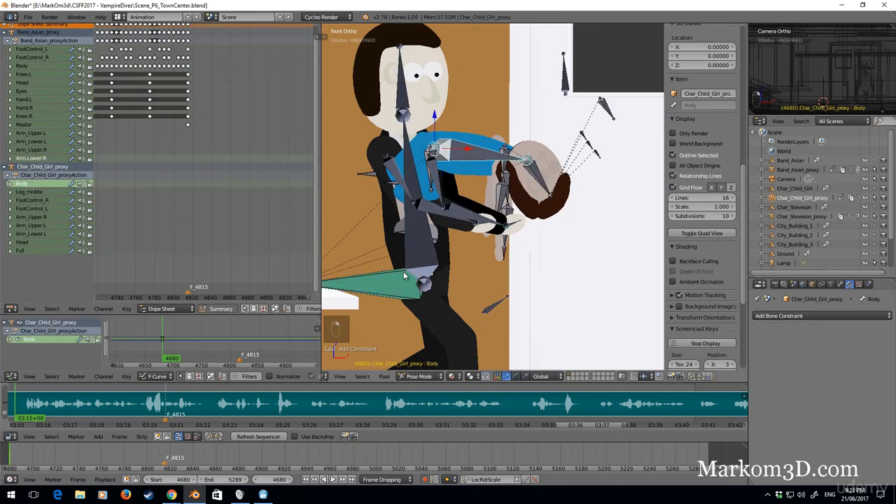
right_click(403, 276)
key("g")
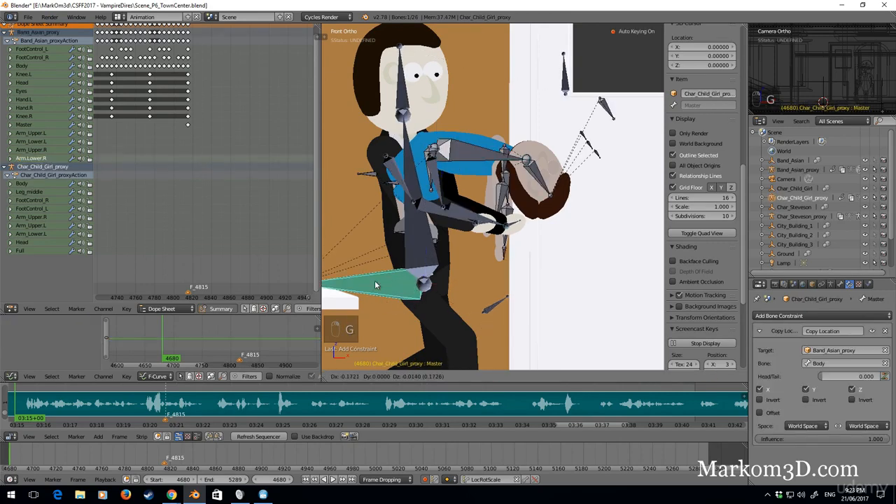
right_click(375, 280)
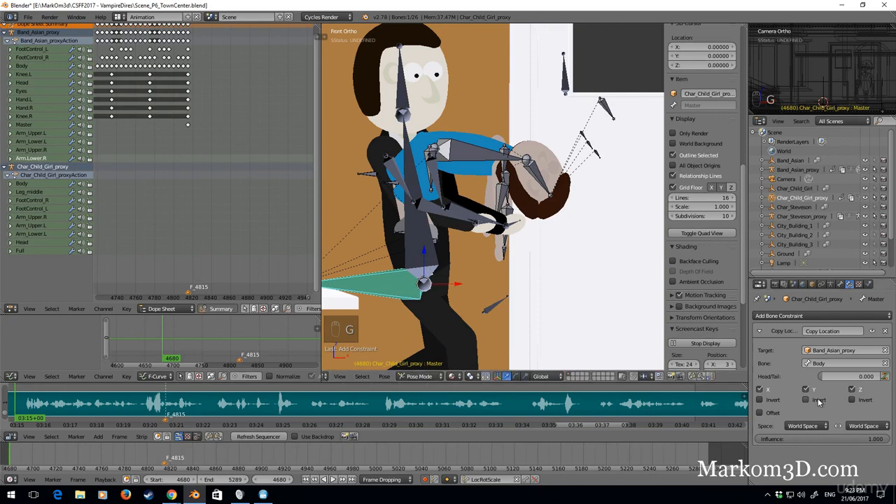
Test the Head/Tail value again and enable Offset on the girl's Copy Location constraint
mouse_move(833, 376)
left_mouse_down()
mouse_move(875, 376)
mouse_move(825, 377)
left_mouse_up()
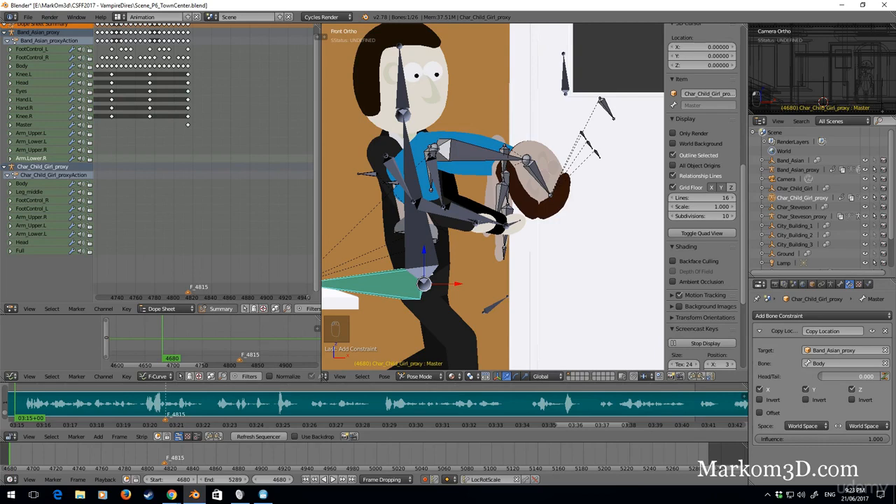
mouse_move(821, 376)
left_mouse_down()
mouse_move(879, 376)
mouse_move(819, 377)
left_mouse_up()
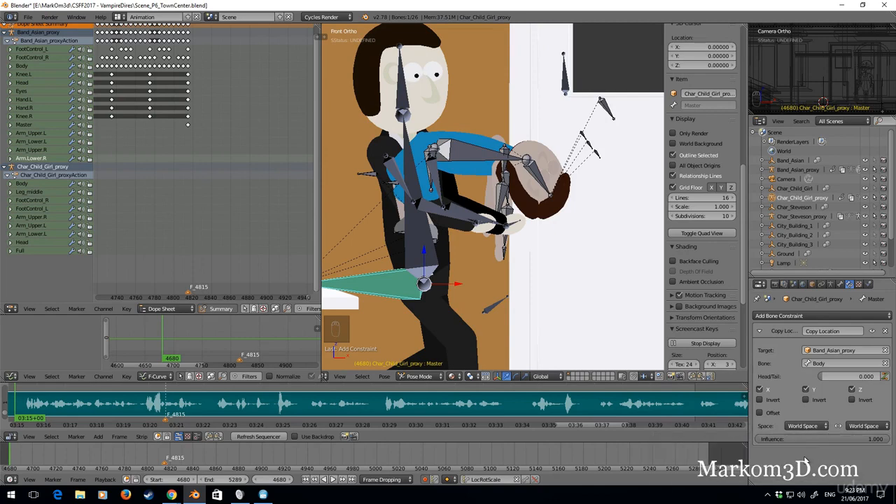
left_click(770, 414)
scroll(518, 301, "down", 6)
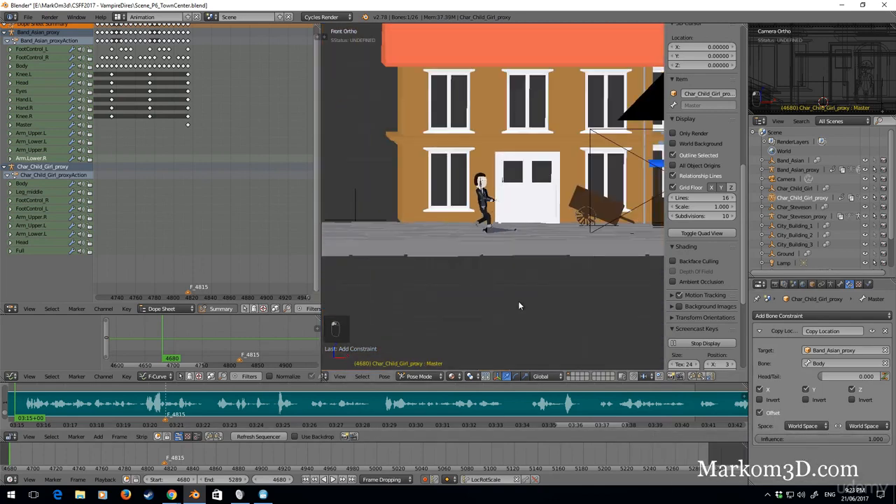
Move the girl's Master bone in the front view at frame 4680 so her body rests across the man's forearms
key("g")
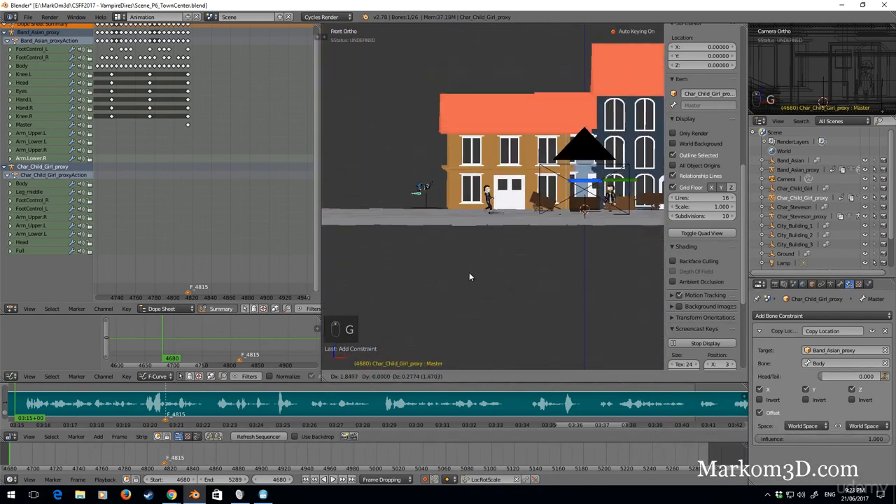
left_click(525, 280)
key("g")
left_click(565, 243)
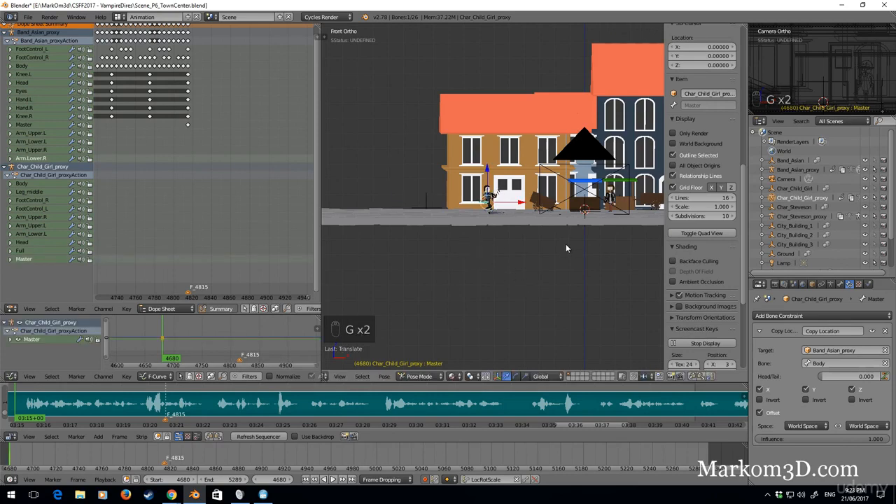
scroll(562, 244, "up", 10)
key("g")
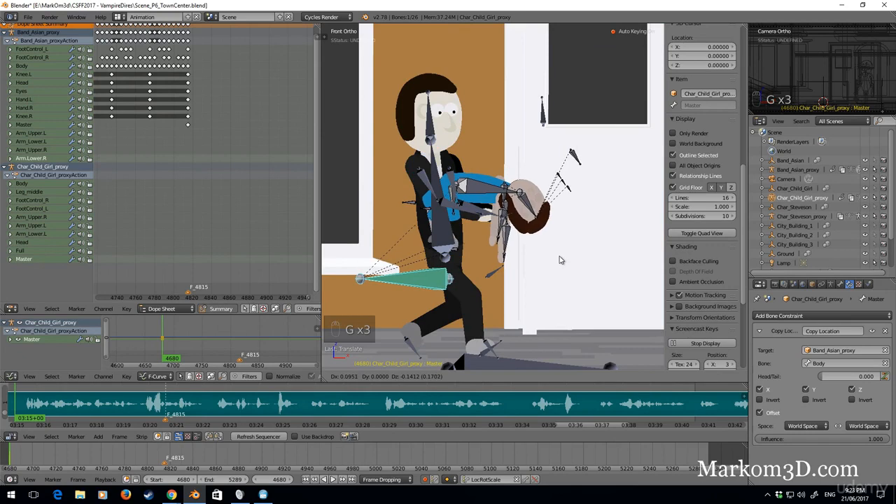
left_click(560, 257)
Shift the girl's Master bone in depth along Y and fine-tune its alignment with the man's body in the top wireframe view
middle_click_drag(560, 256, 576, 268)
scroll(574, 280, "down", 8)
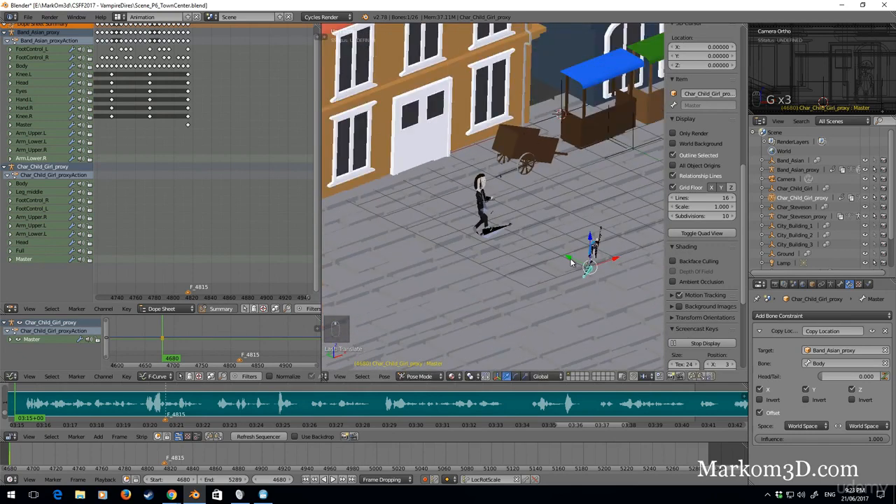
left_click_drag(569, 259, 458, 213)
key("KP_7")
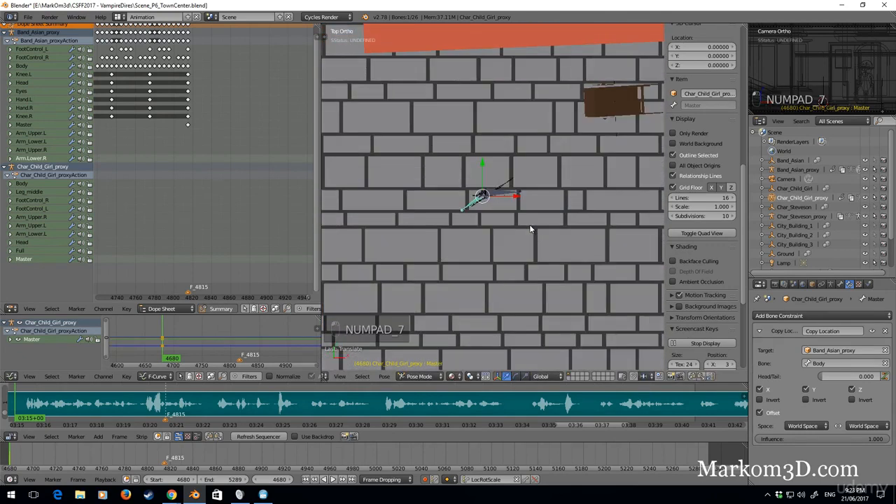
key("z")
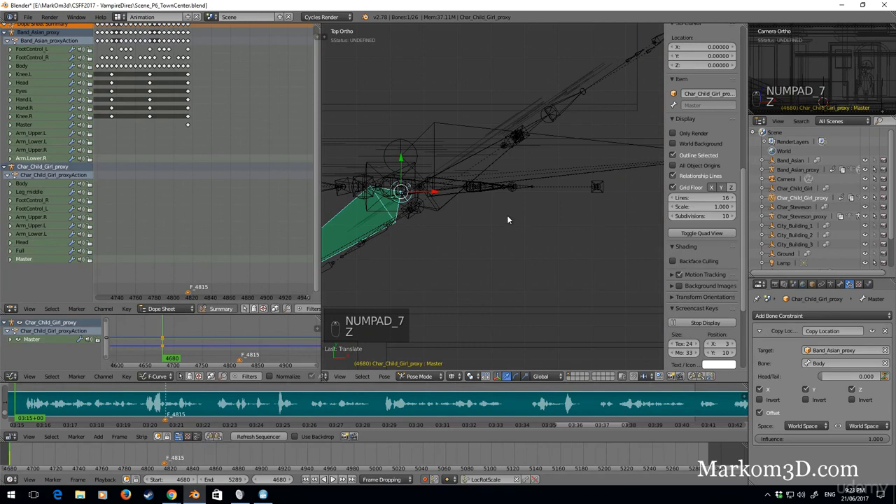
key("g")
left_click(503, 221)
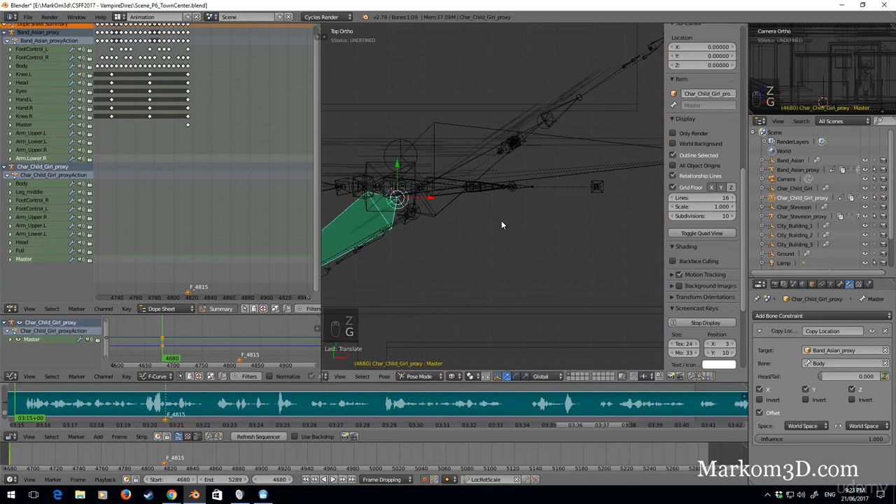
Inspect the girl's placement on the man's arms from the front in solid shading, temporarily displaying only renderable objects
key("KP_1")
key("z")
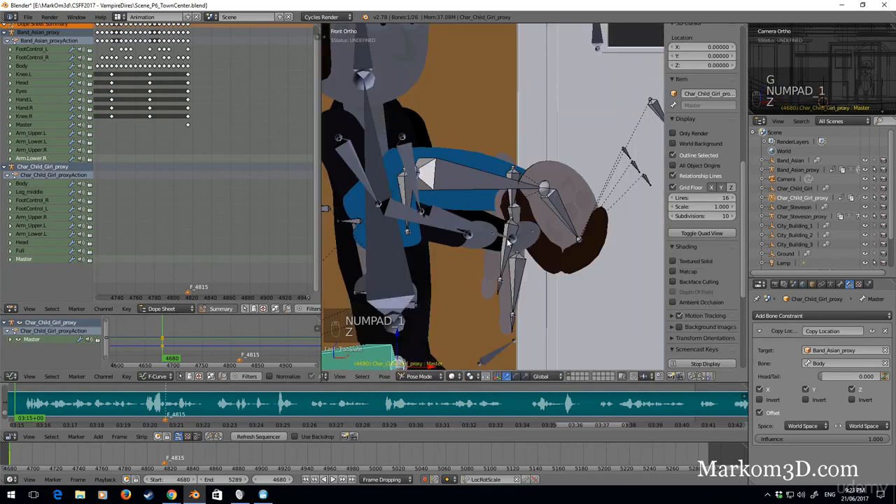
scroll(675, 210, "up", 3)
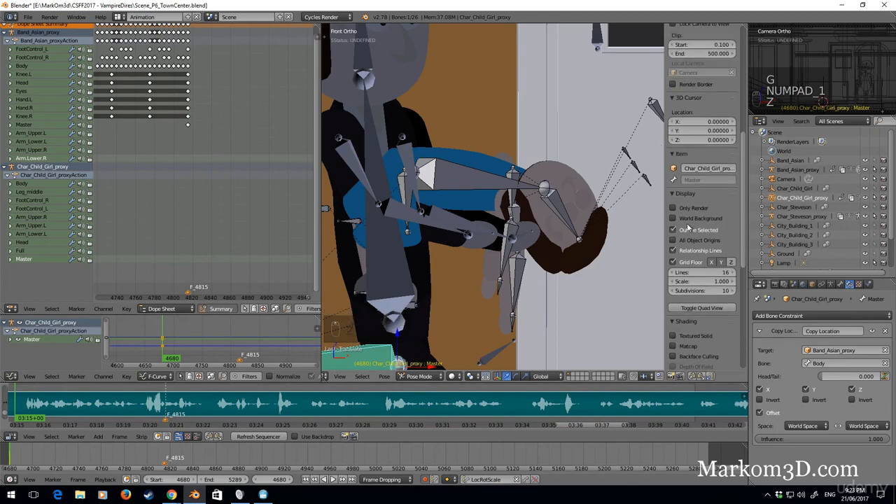
left_click(673, 208)
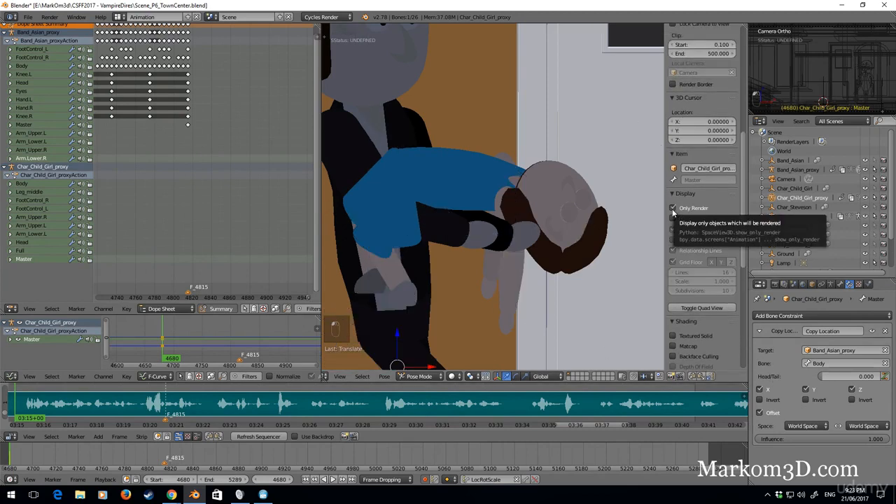
left_click(673, 210)
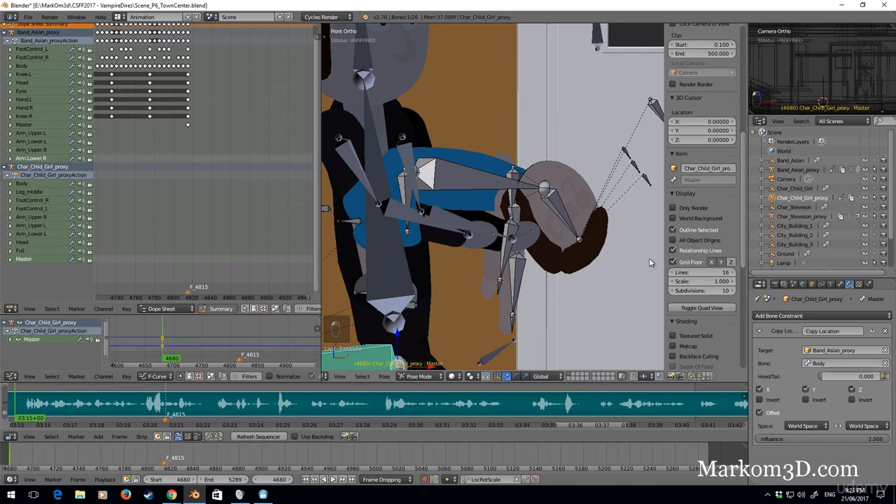
key("r")
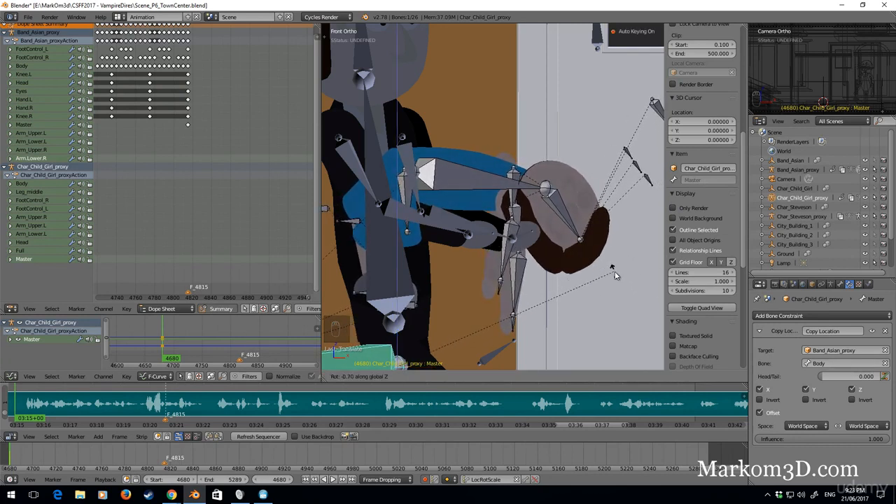
right_click(614, 275)
Play the walk from frame 4680 to check that the girl follows the man, ending at frame 4816
scroll(575, 249, "down", 5)
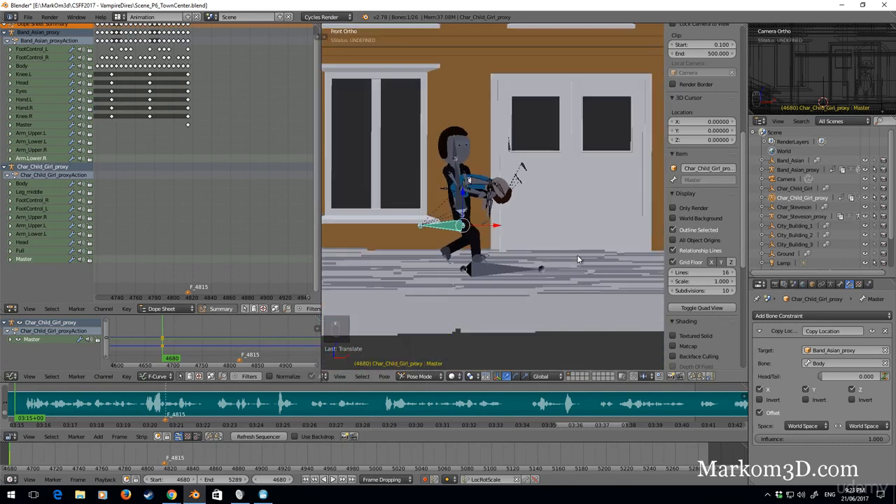
middle_click_drag(577, 259, 558, 268, "shift")
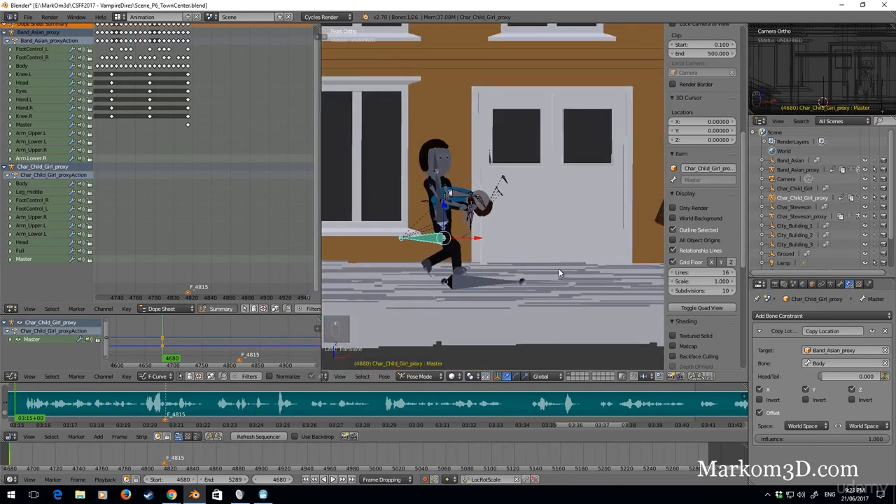
left_click(334, 479)
scroll(442, 250, "down", 2)
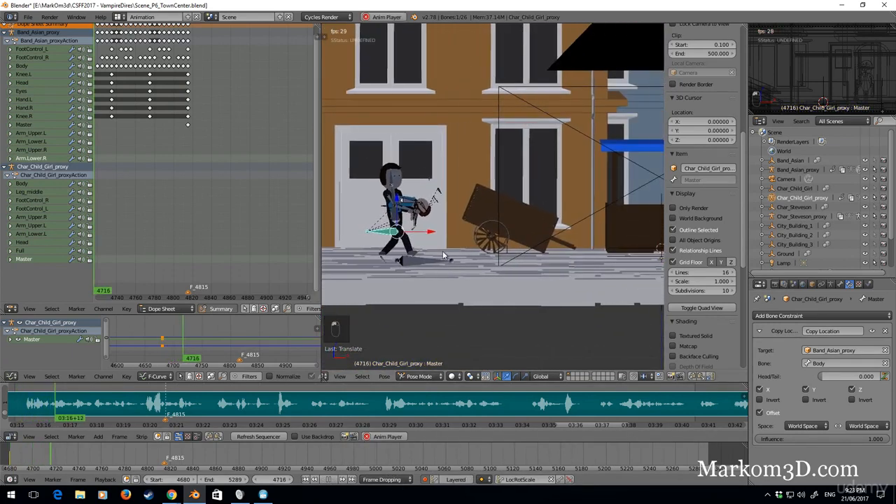
left_click(329, 479)
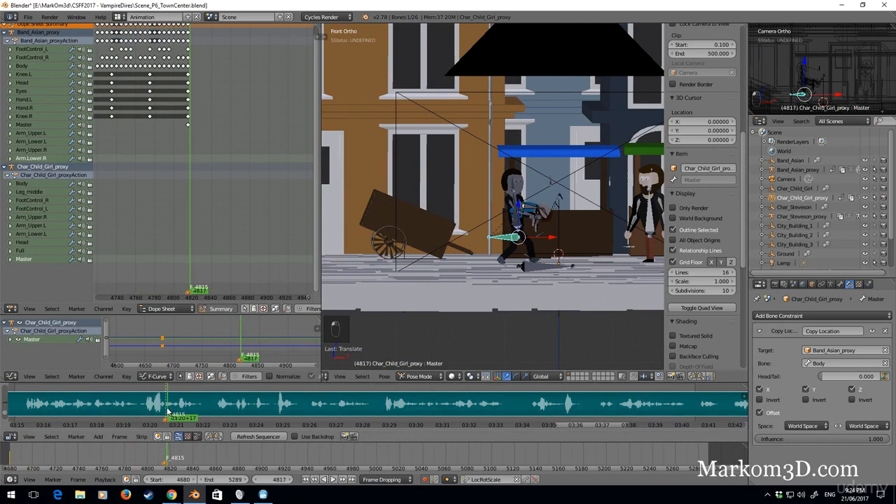
key("Left")
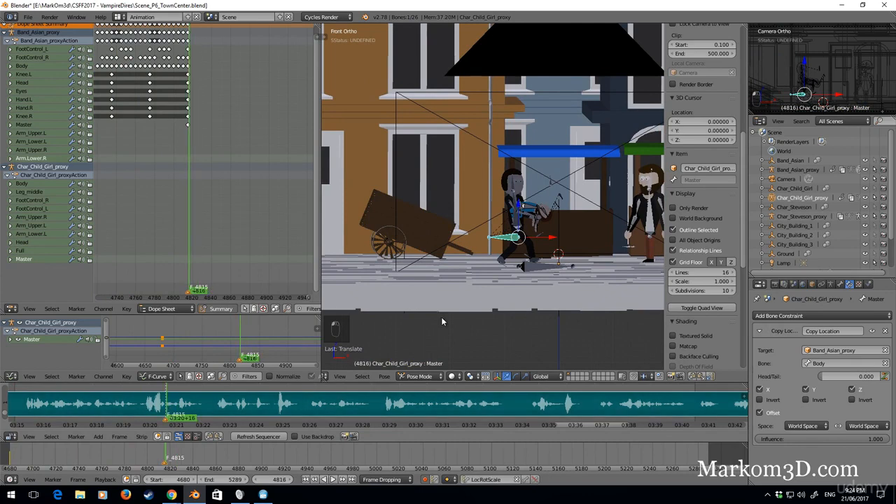